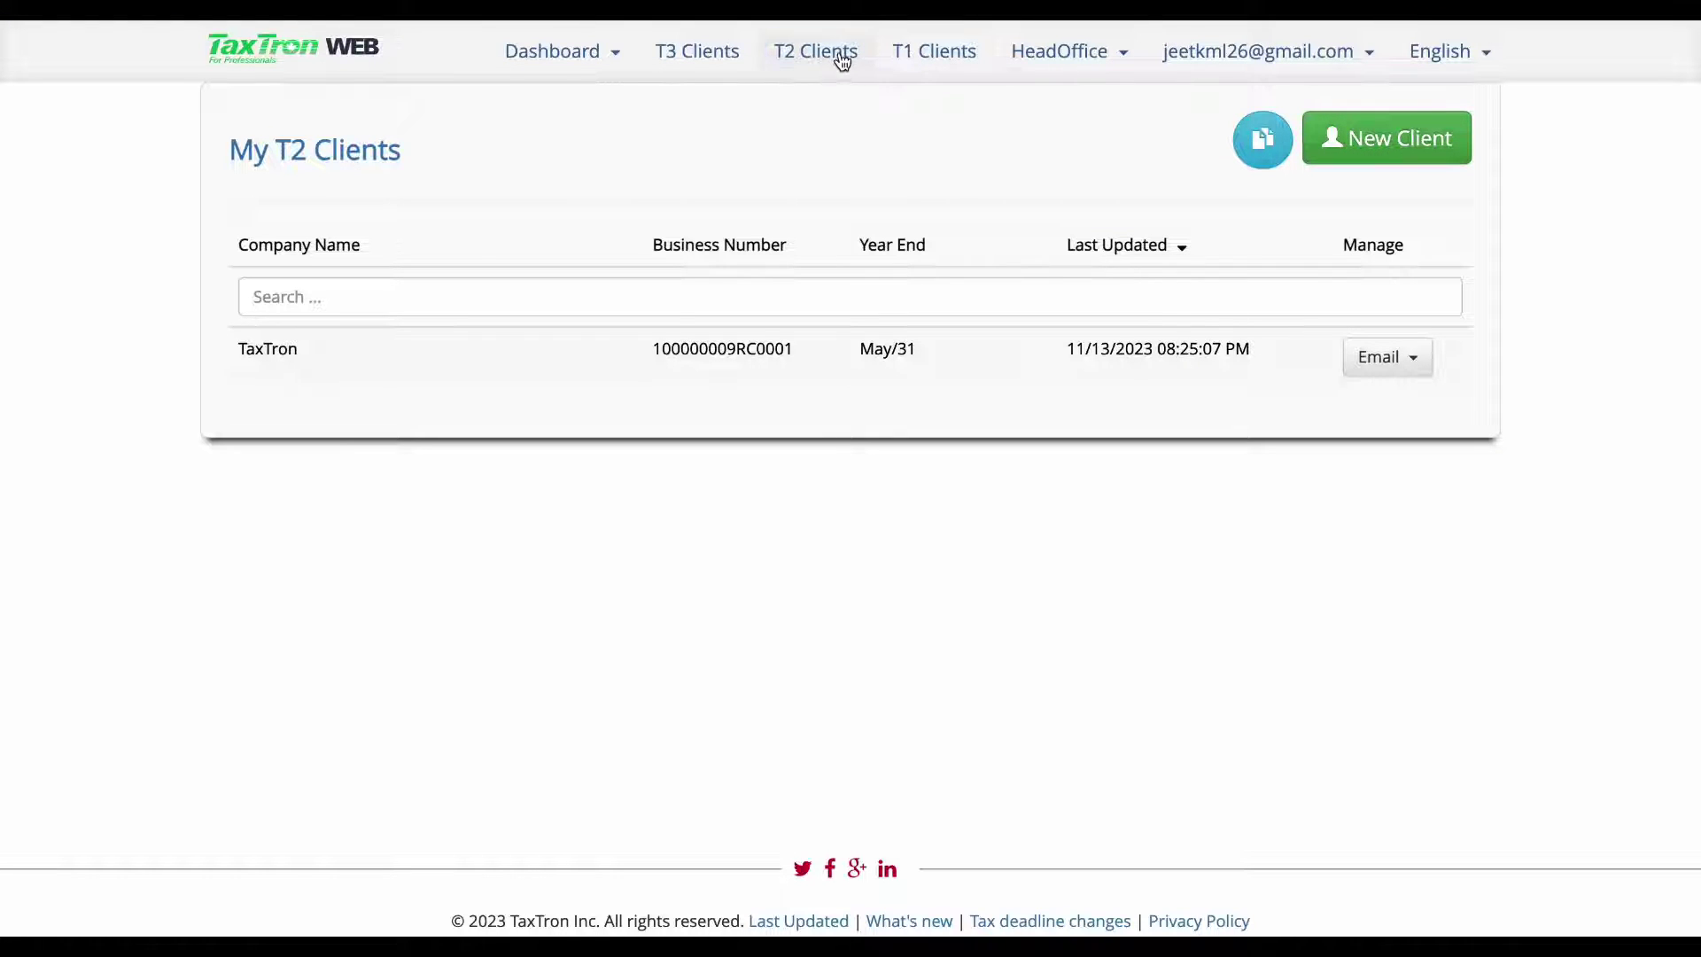
# Add corporation taxtron as a new client with business number, contact and head office details.
pyautogui.click(1368, 156)
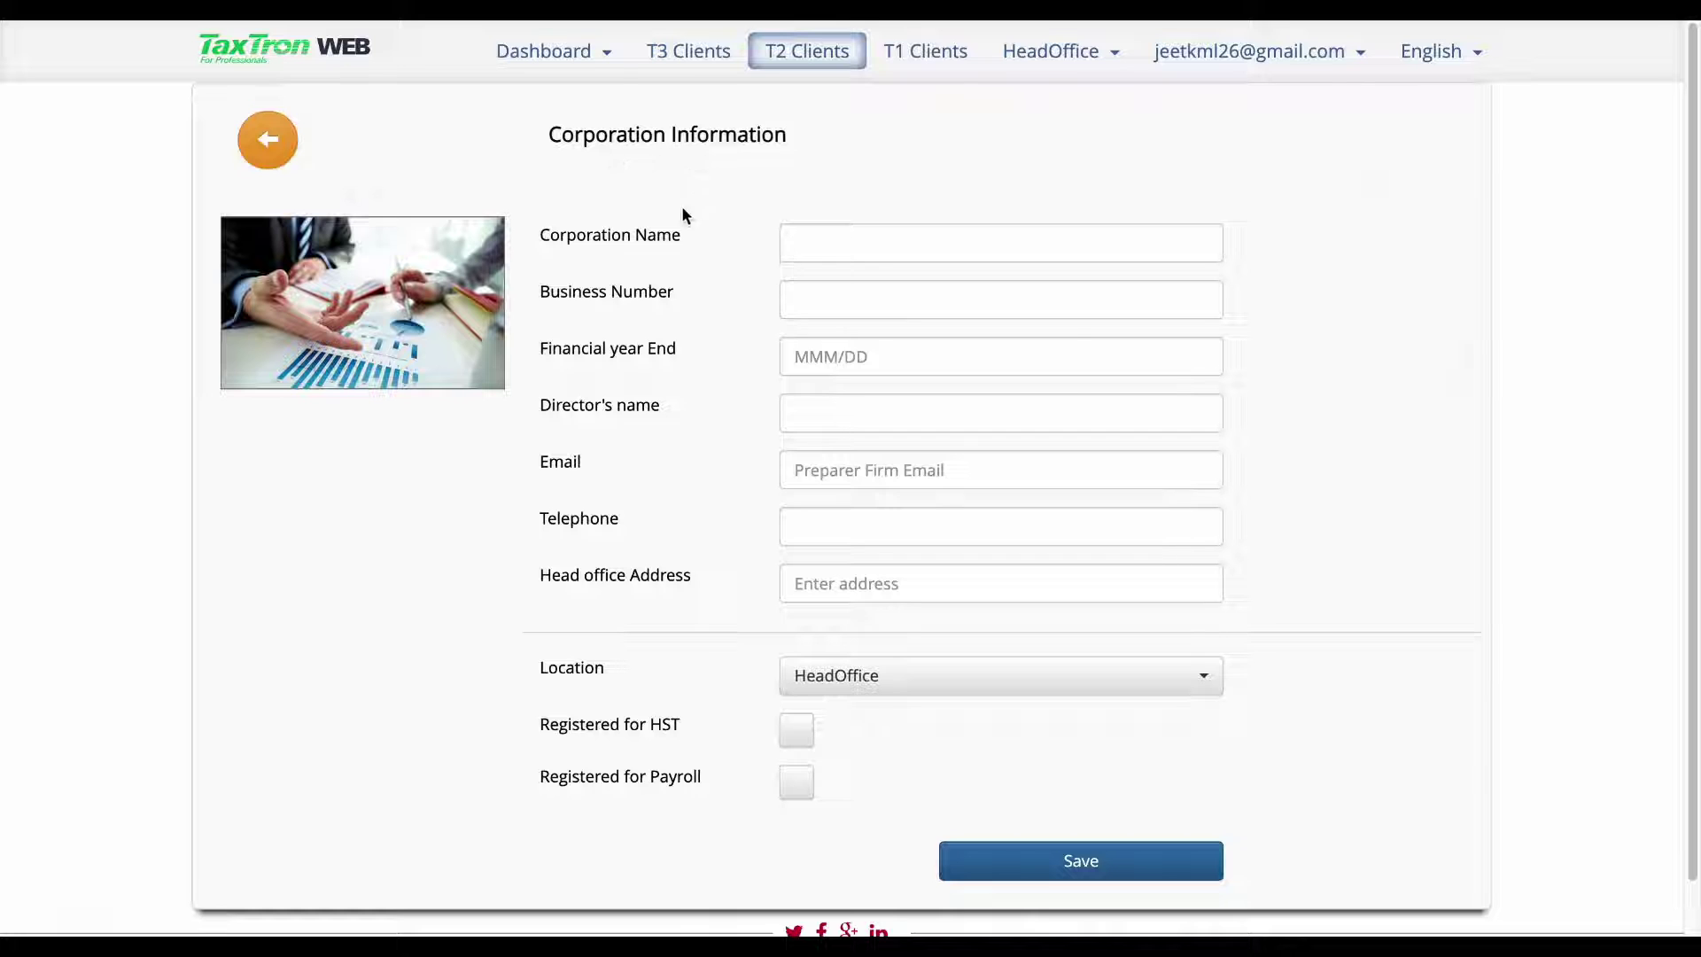
pyautogui.click(816, 251)
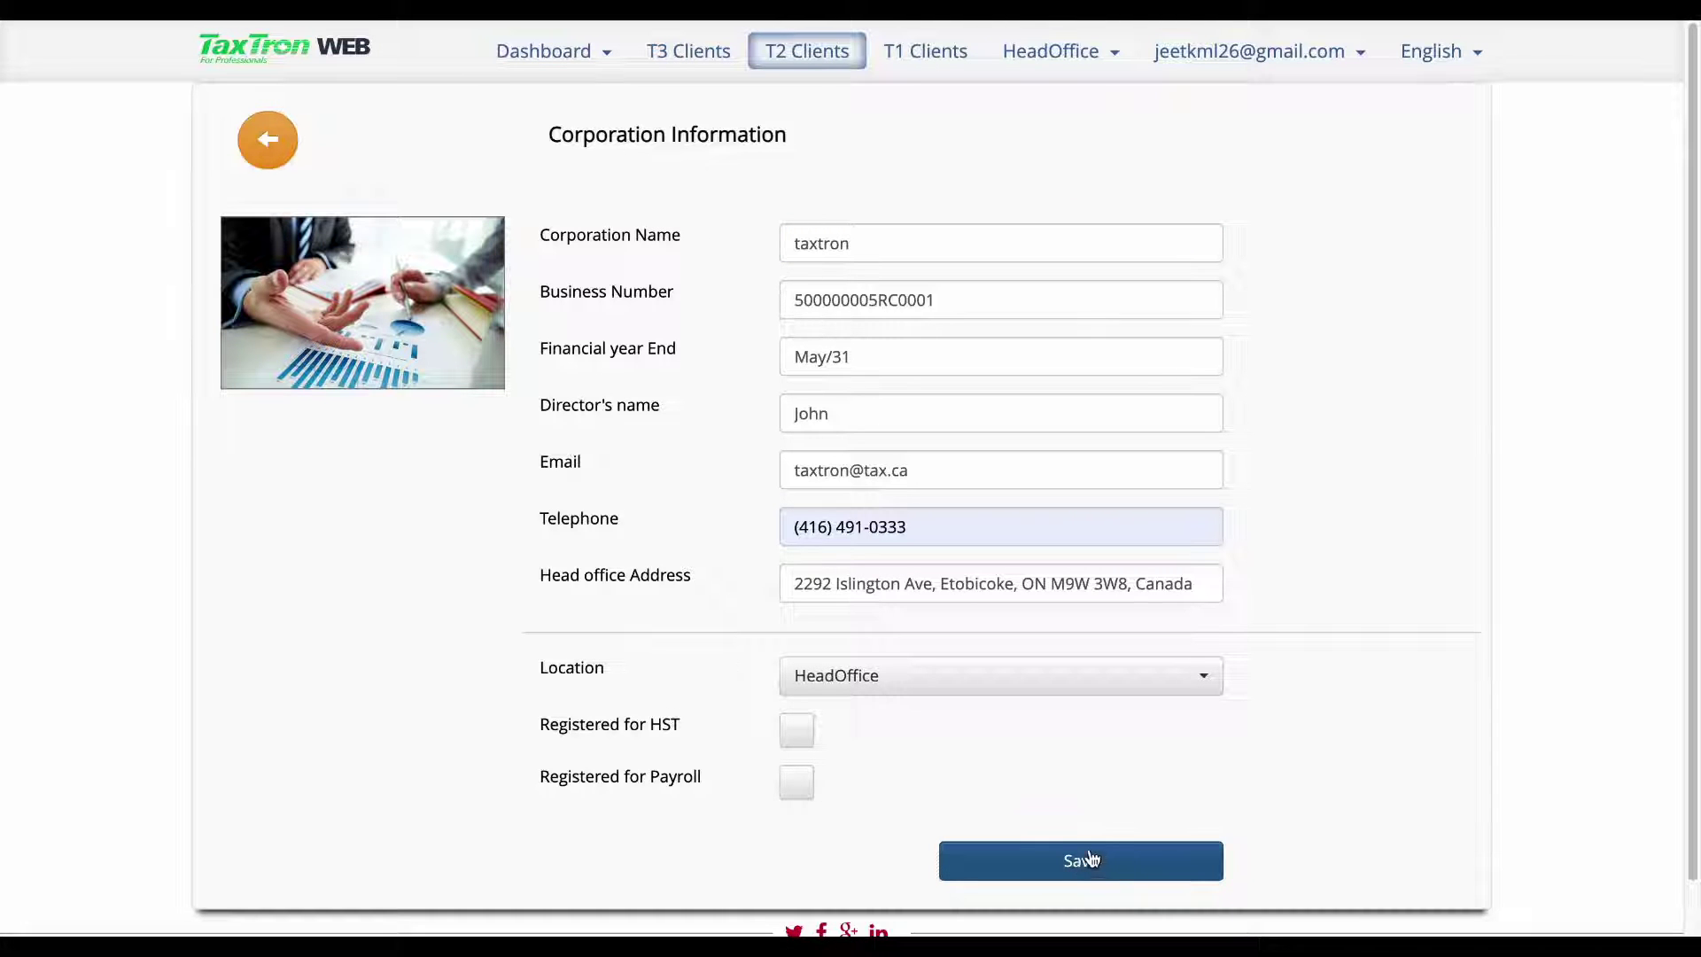
pyautogui.click(1070, 866)
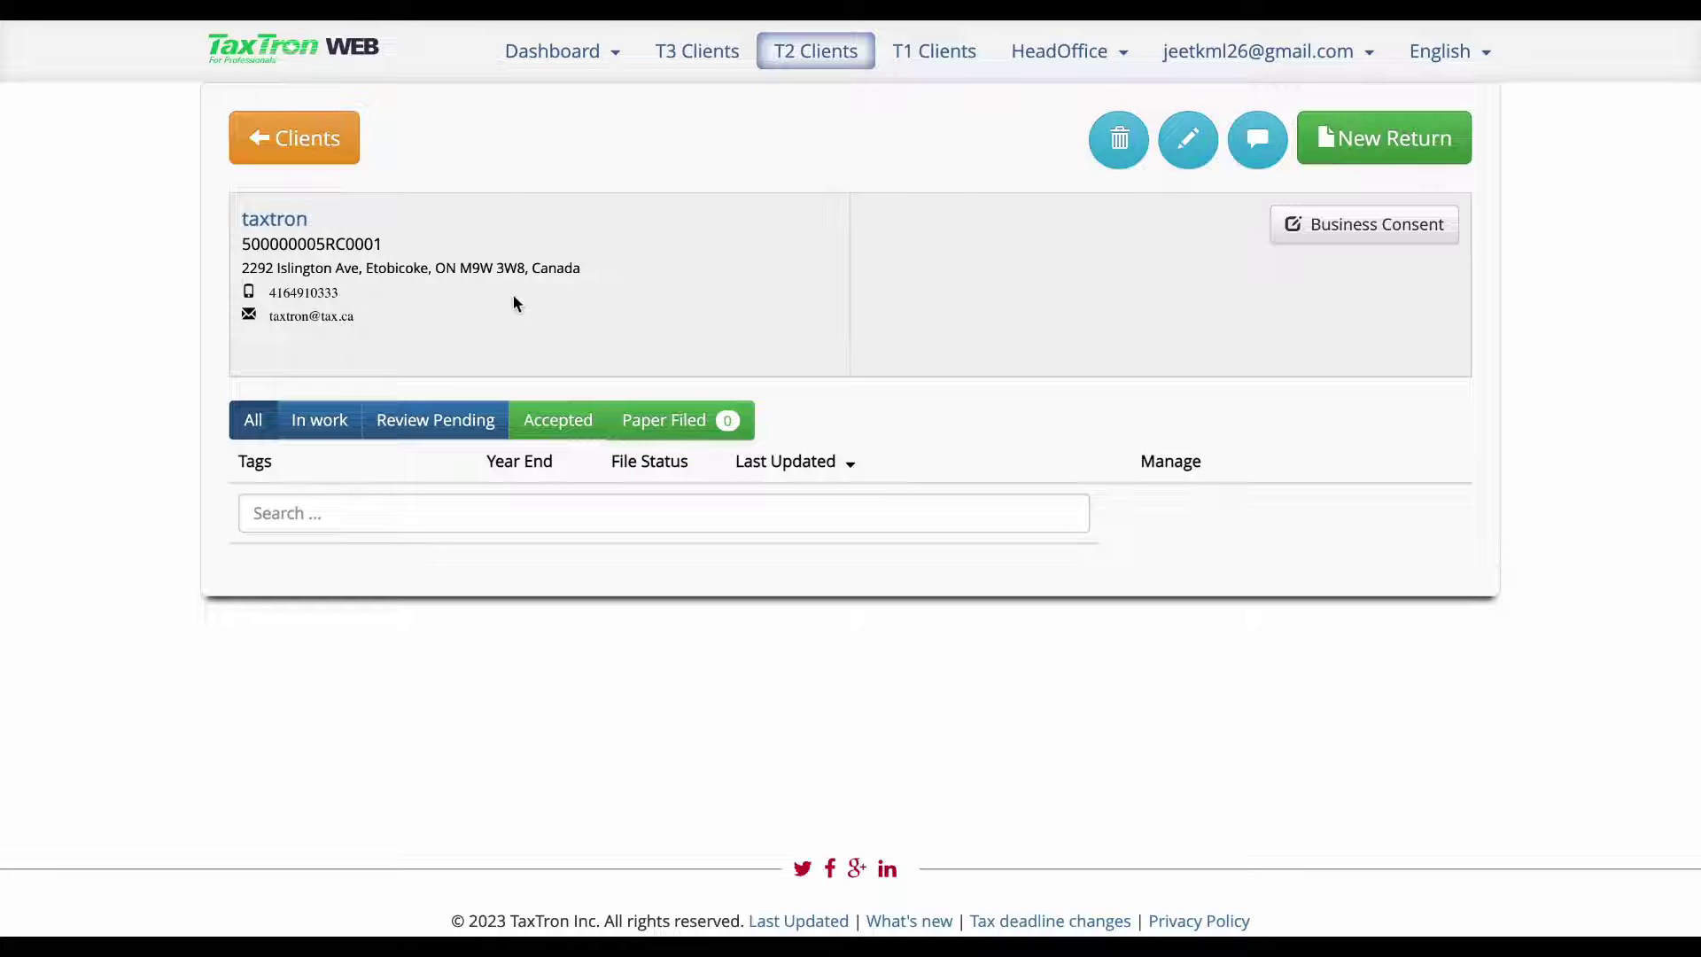
# Start a new return for taxtron with financial year start 2023/06/01.
pyautogui.click(1392, 157)
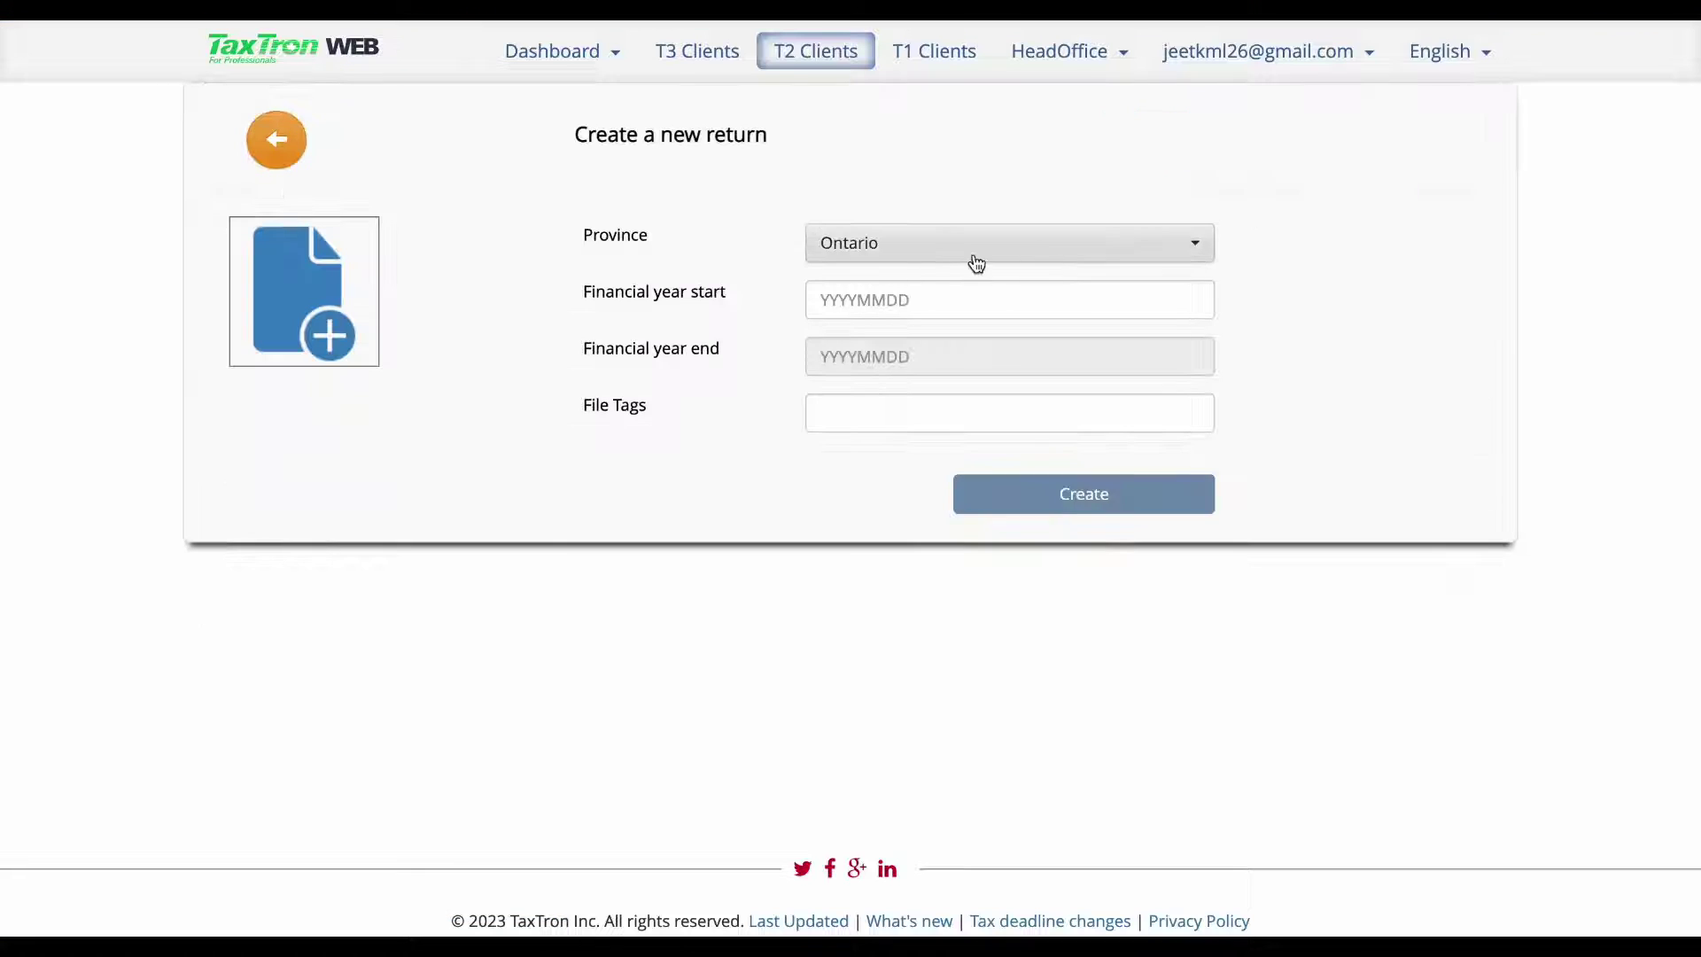
pyautogui.click(852, 301)
pyautogui.click(1149, 344)
pyautogui.click(1127, 420)
pyautogui.click(947, 421)
# Set the return's year end to 2024/05/31 and tag it NIL return.
pyautogui.click(1151, 399)
pyautogui.click(879, 516)
pyautogui.click(853, 477)
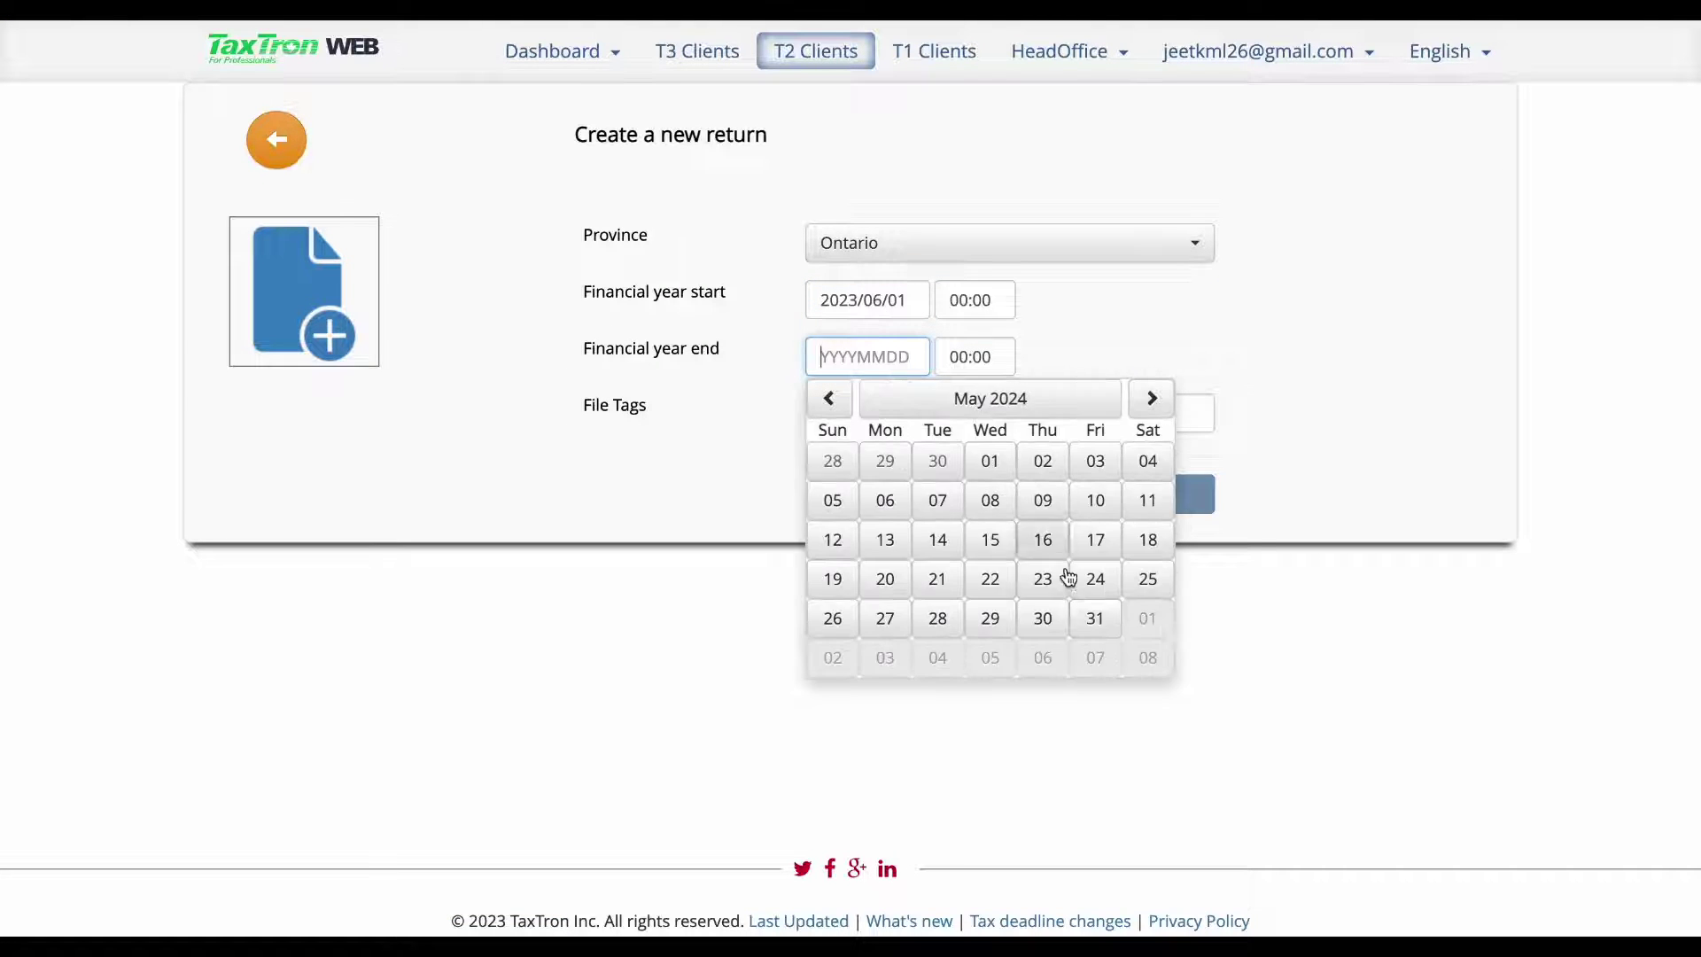
pyautogui.click(1094, 620)
pyautogui.click(851, 422)
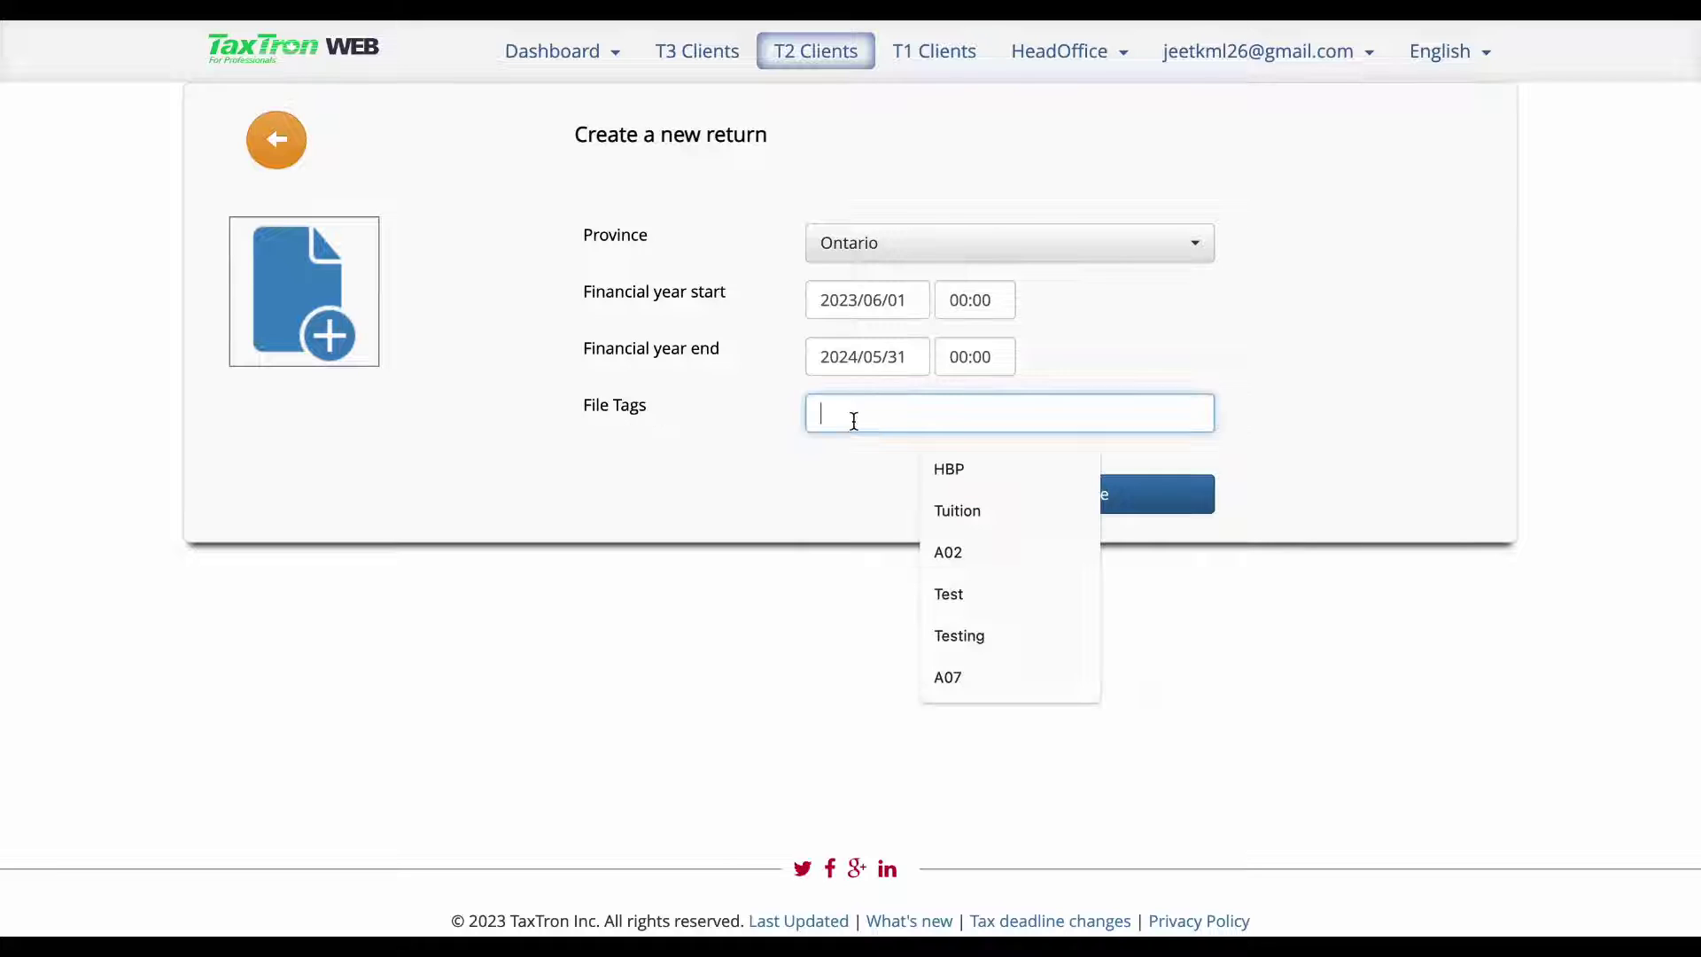
pyautogui.write('Nil return')
pyautogui.click(974, 465)
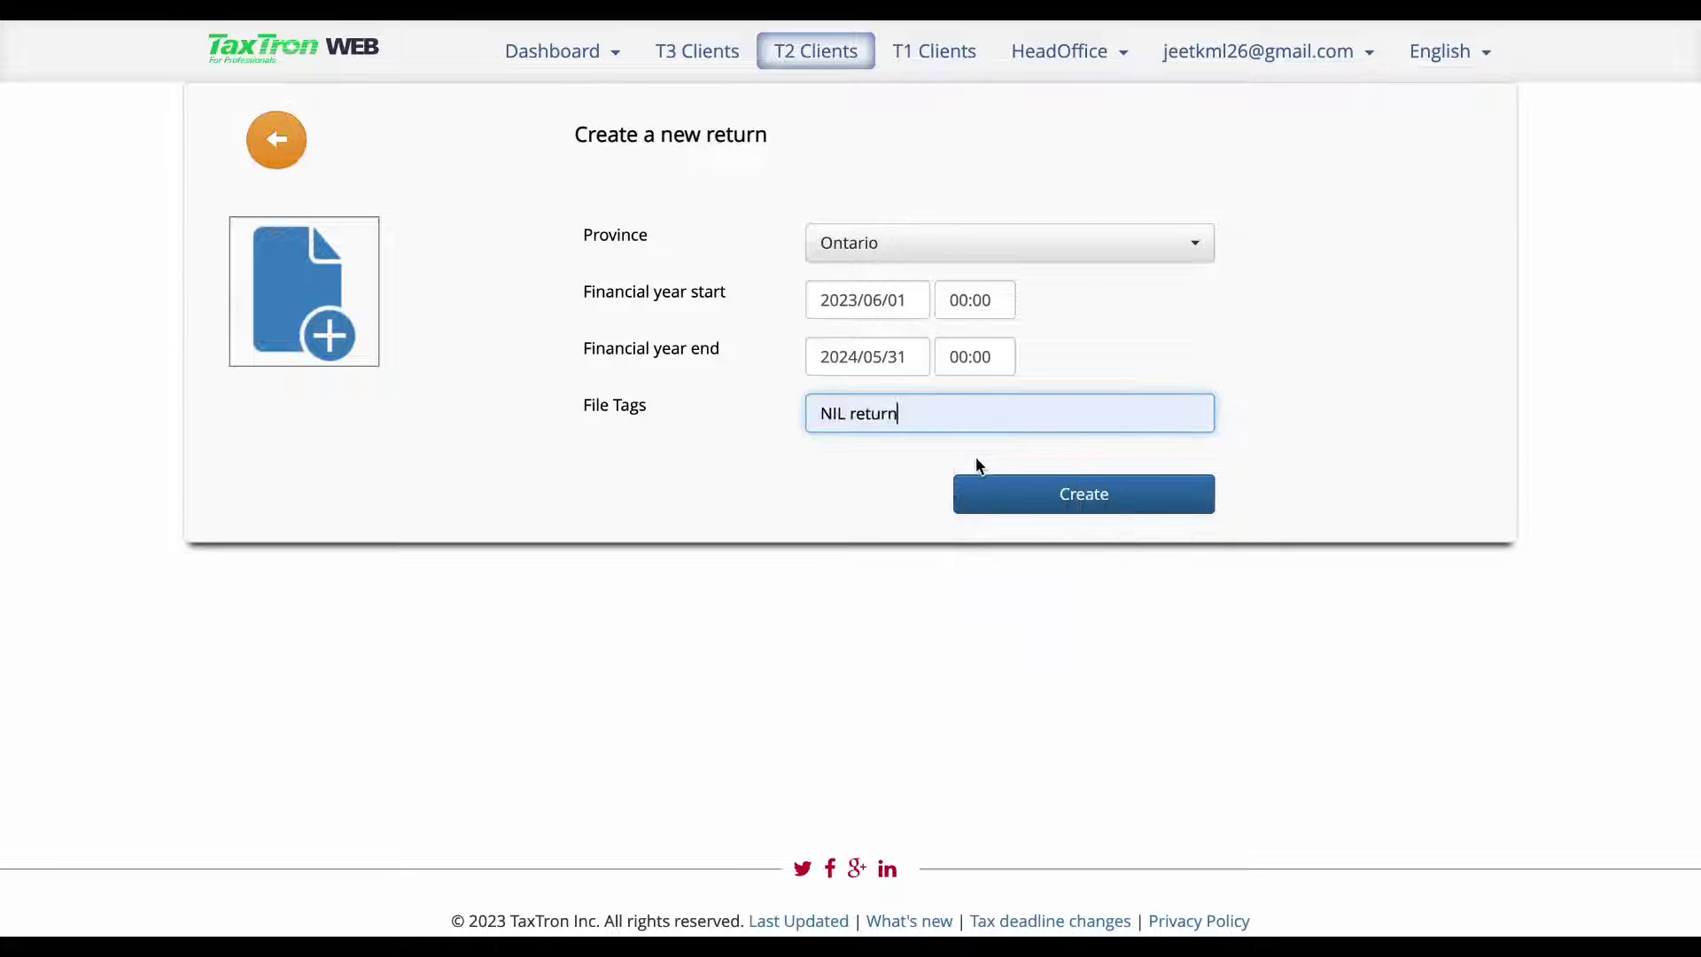
# Create the return and choose Nil Income (Inactive), after reading that profile's help.
pyautogui.click(1082, 503)
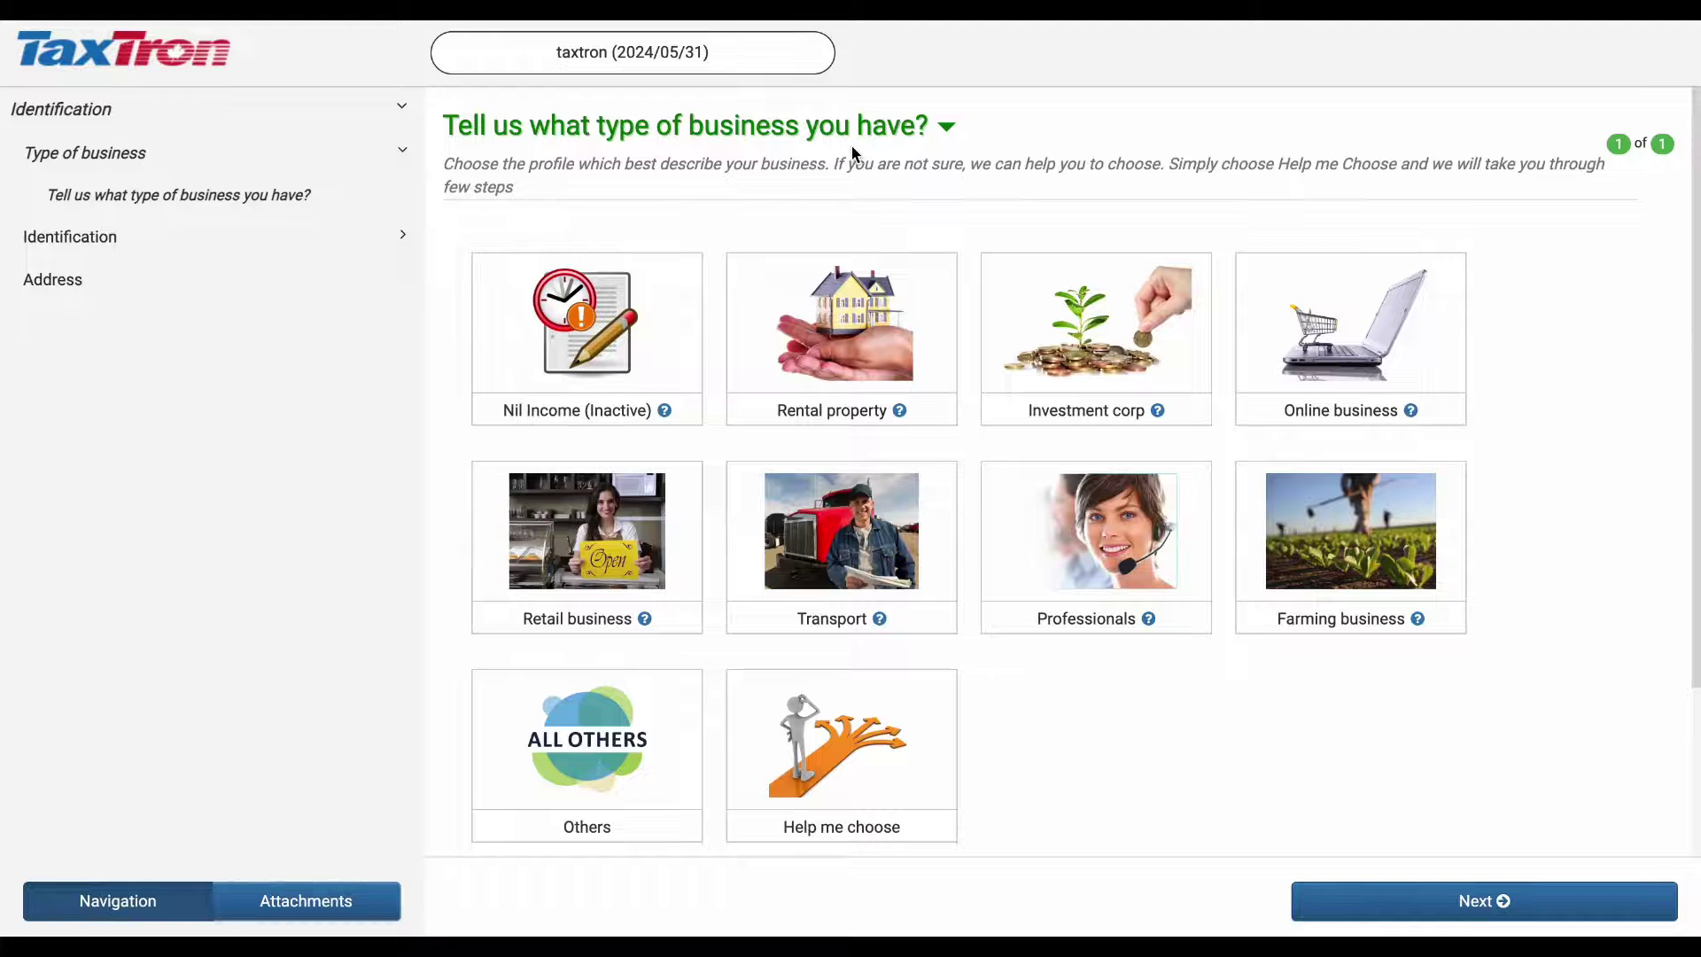
pyautogui.moveTo(586, 339)
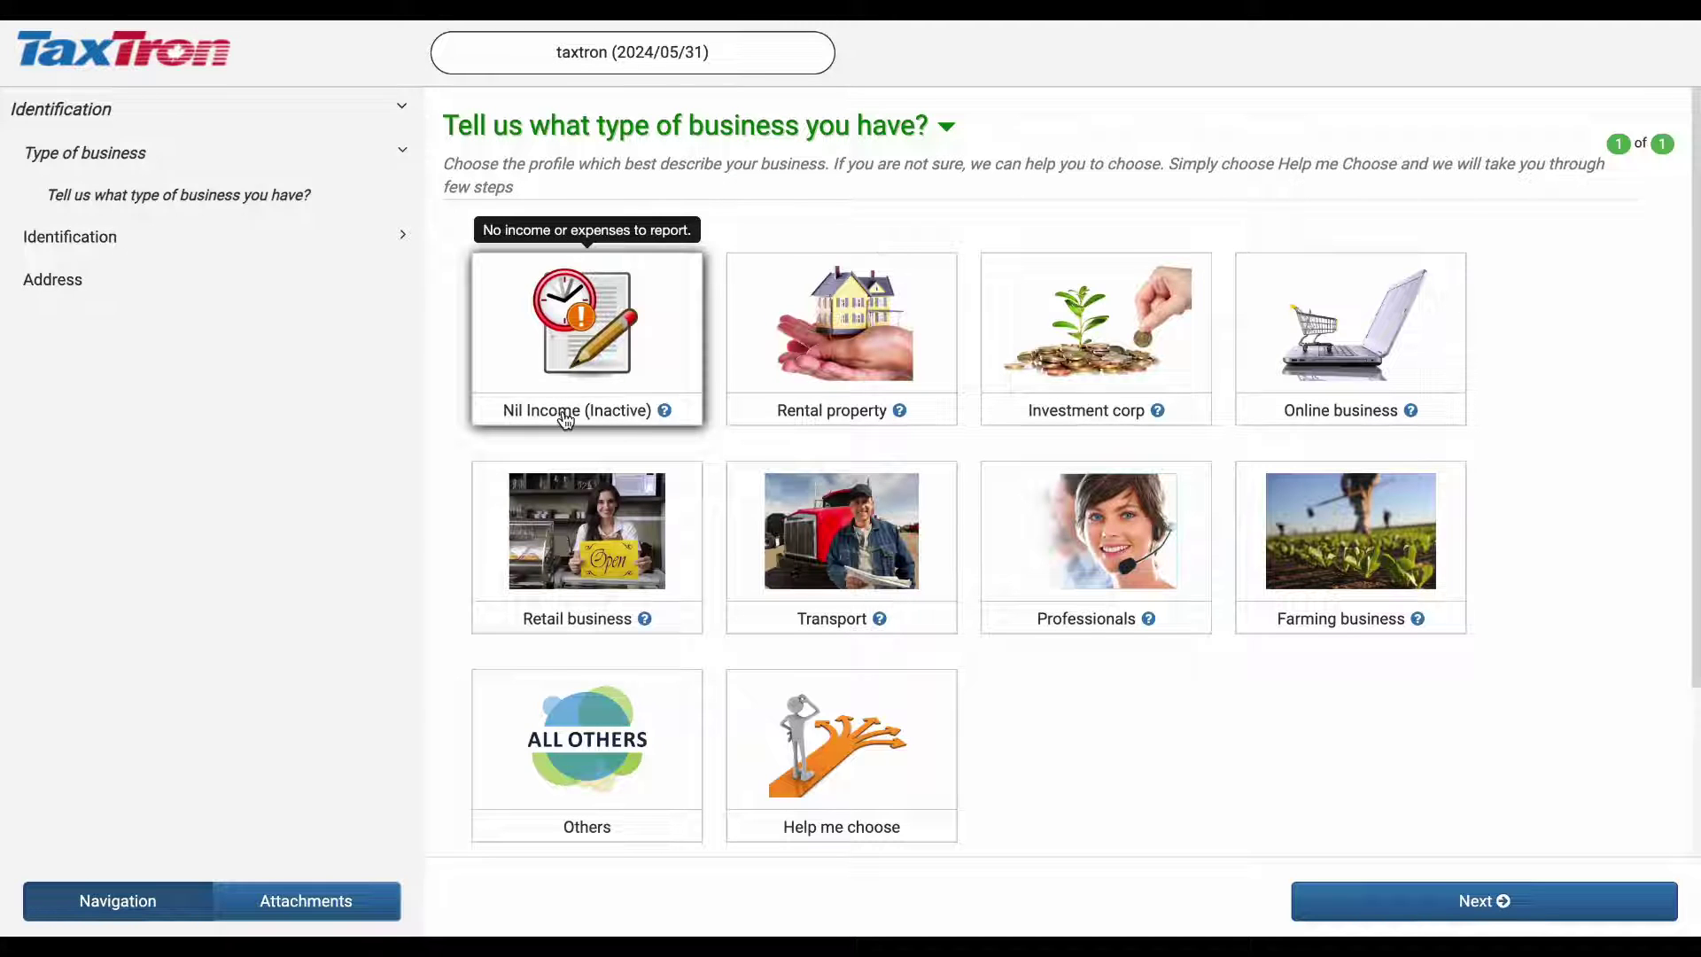
pyautogui.click(595, 344)
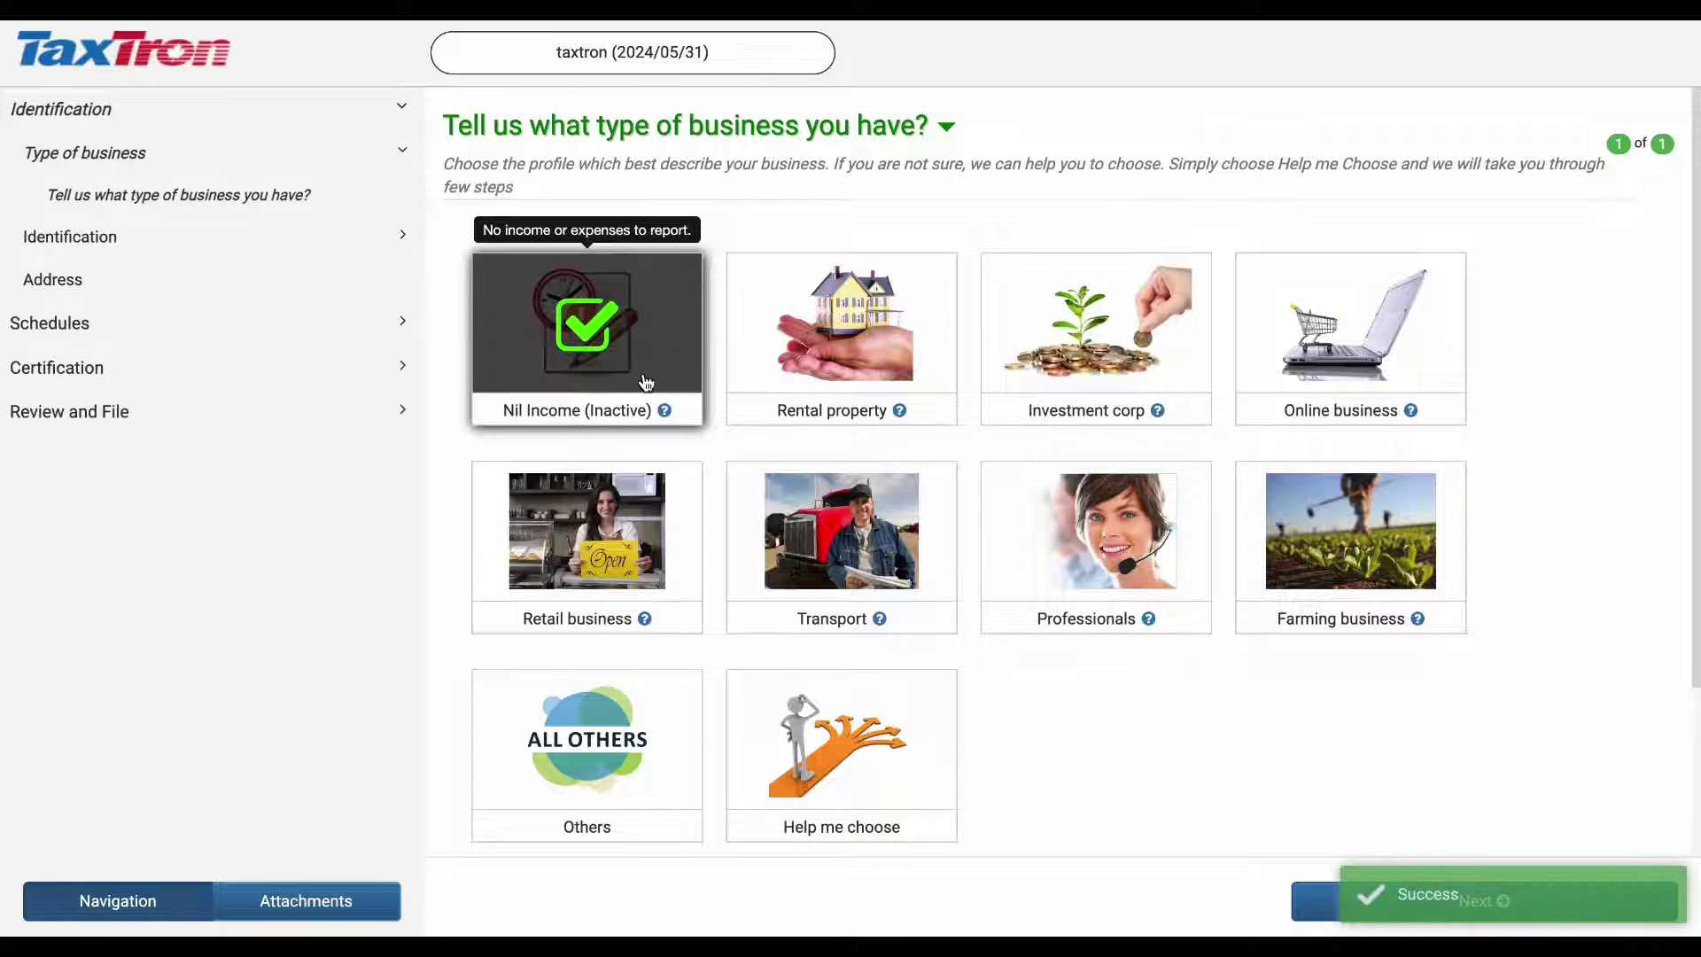
pyautogui.click(664, 412)
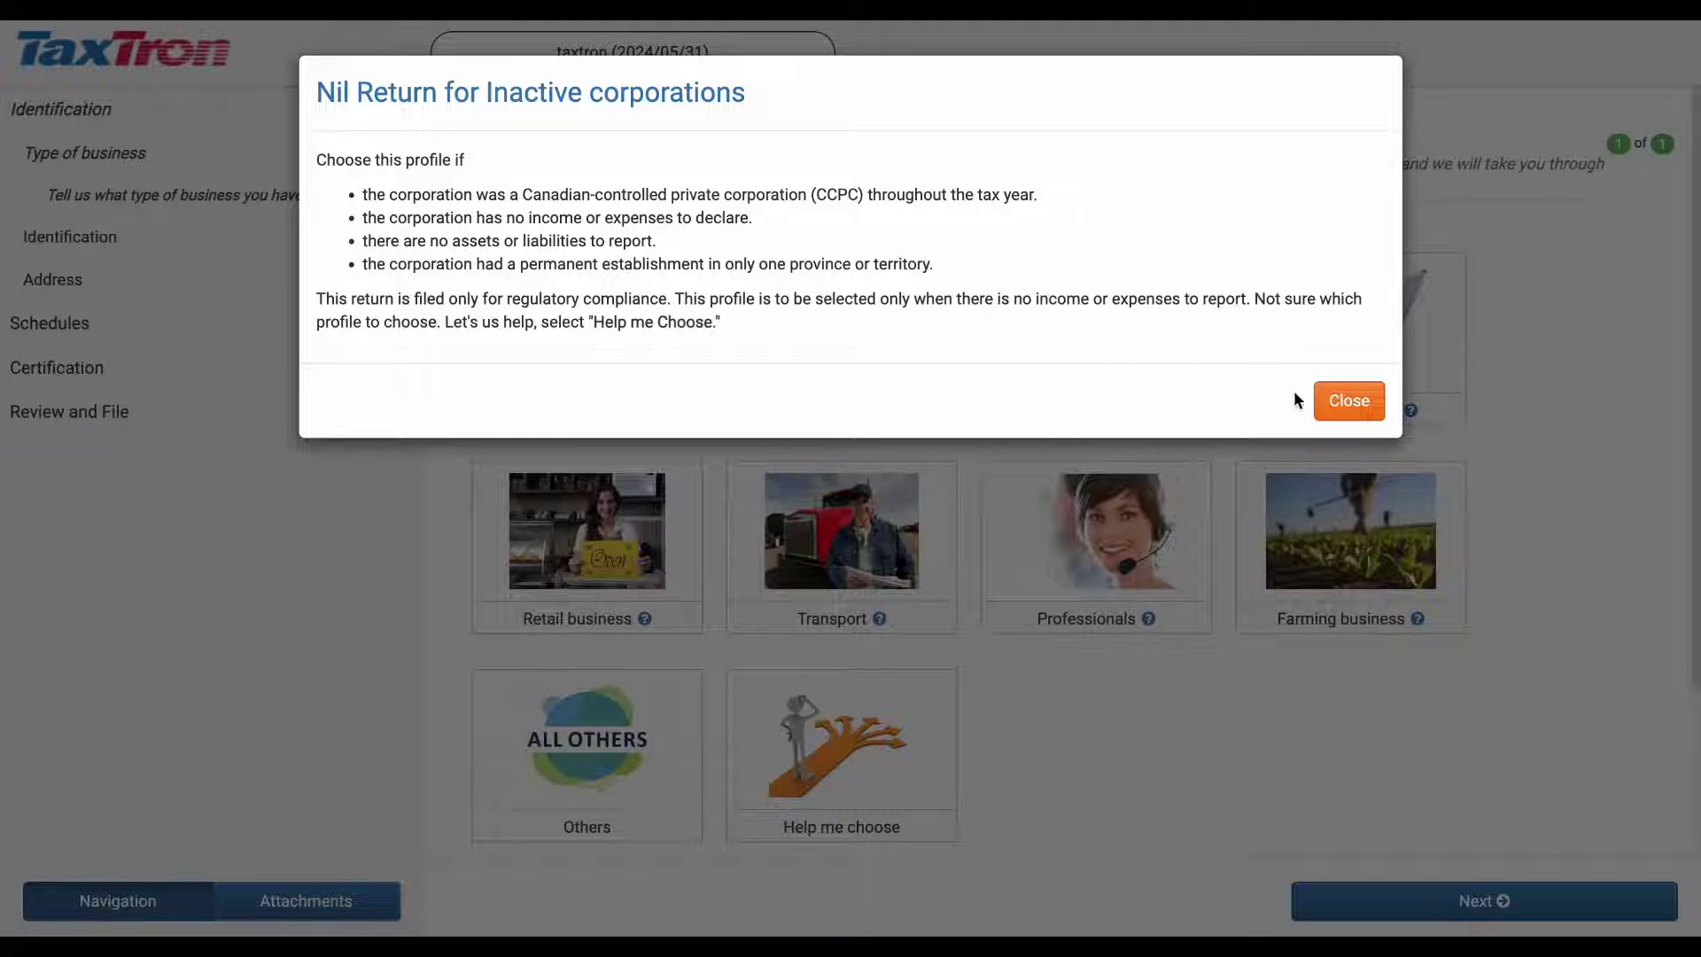
pyautogui.click(1347, 404)
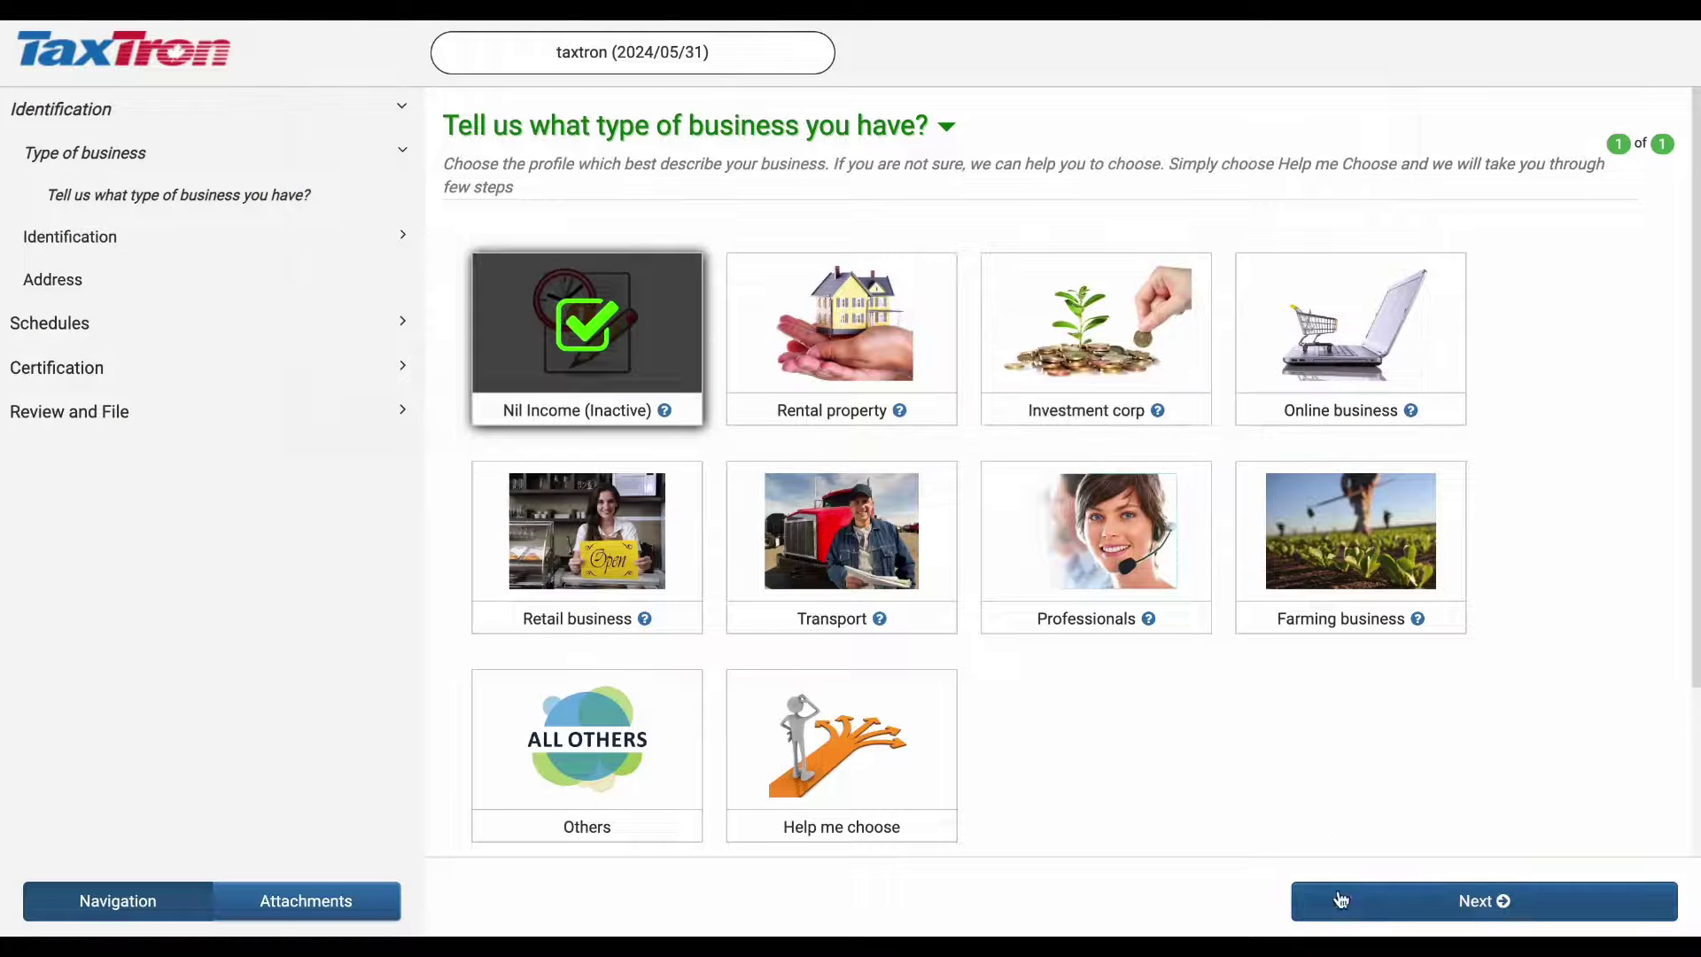
# Pass tax year information and enter the product with 100% revenue on General information.
pyautogui.click(1419, 915)
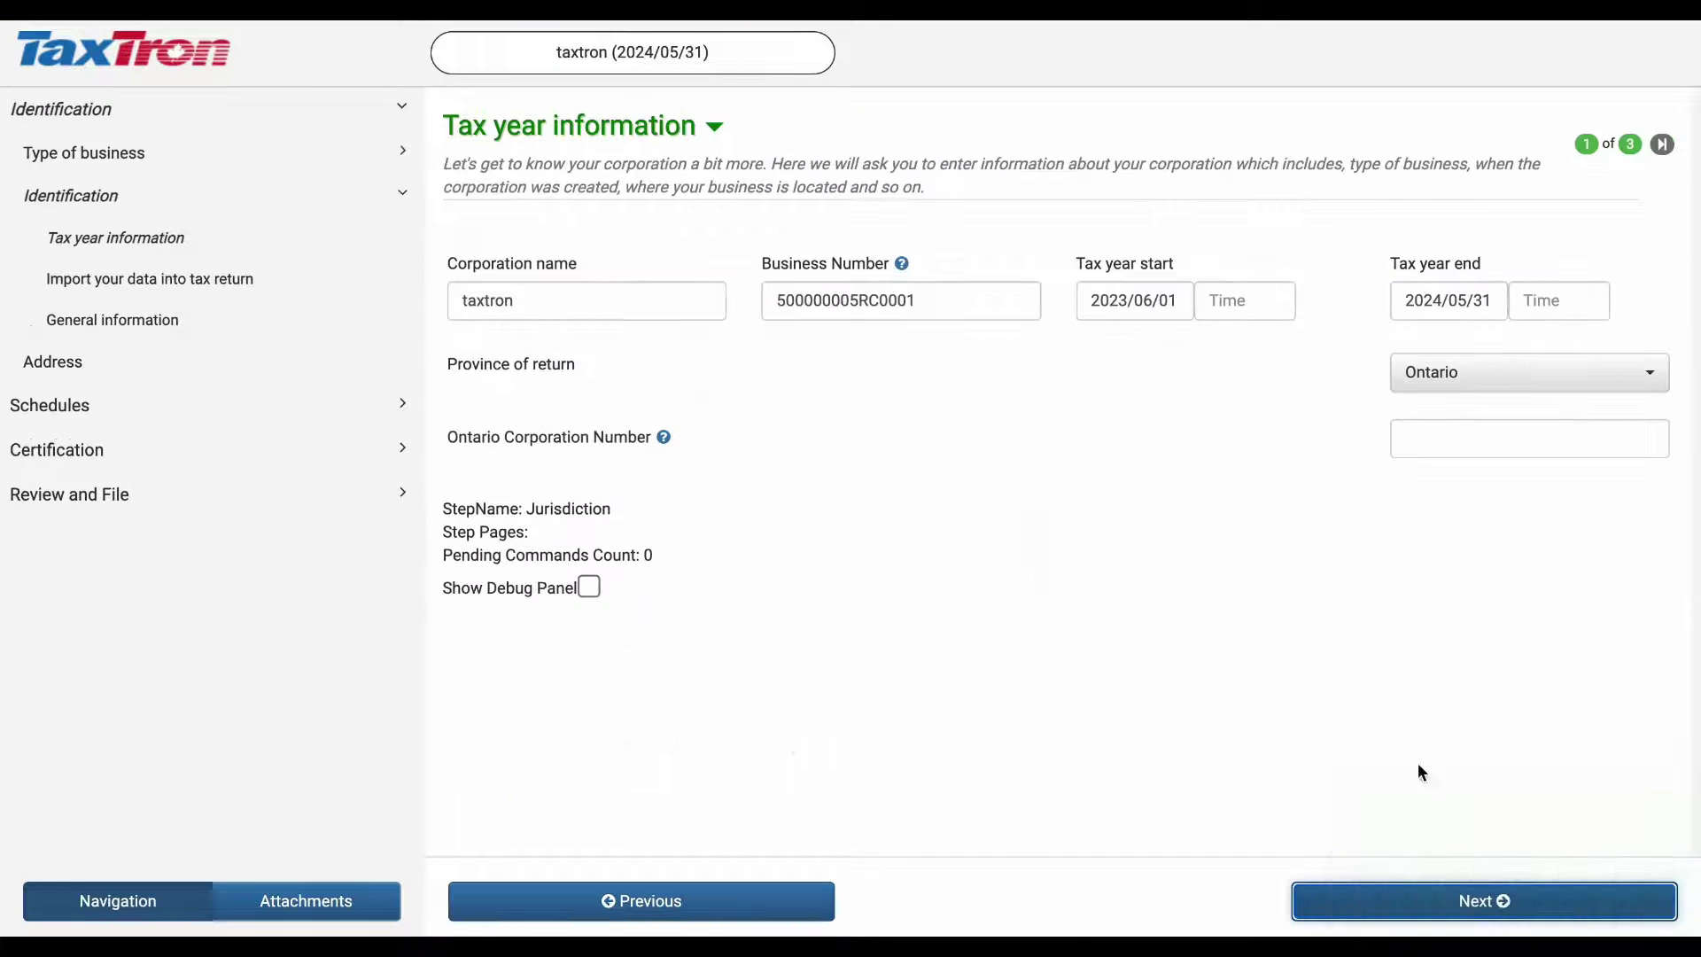
pyautogui.click(1378, 902)
pyautogui.click(1299, 641)
pyautogui.write('f')
pyautogui.press('Tab')
pyautogui.write('100')
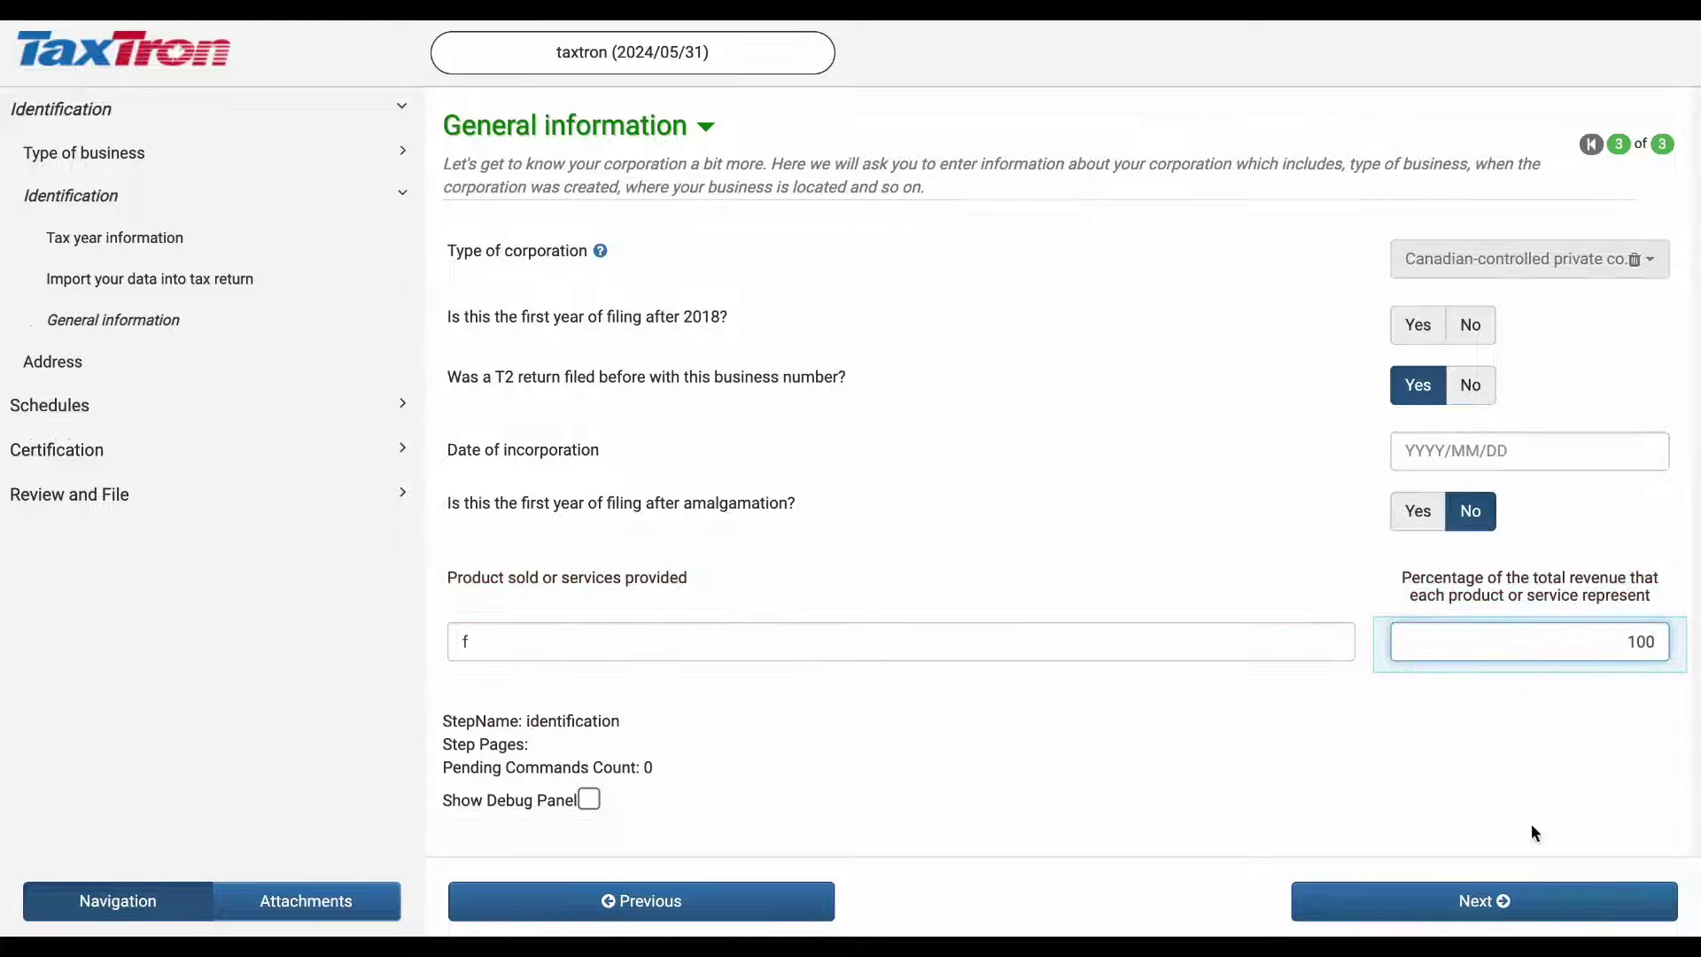
# Continue through the Address and Shareholder Information steps to the CRA questions.
pyautogui.click(1393, 906)
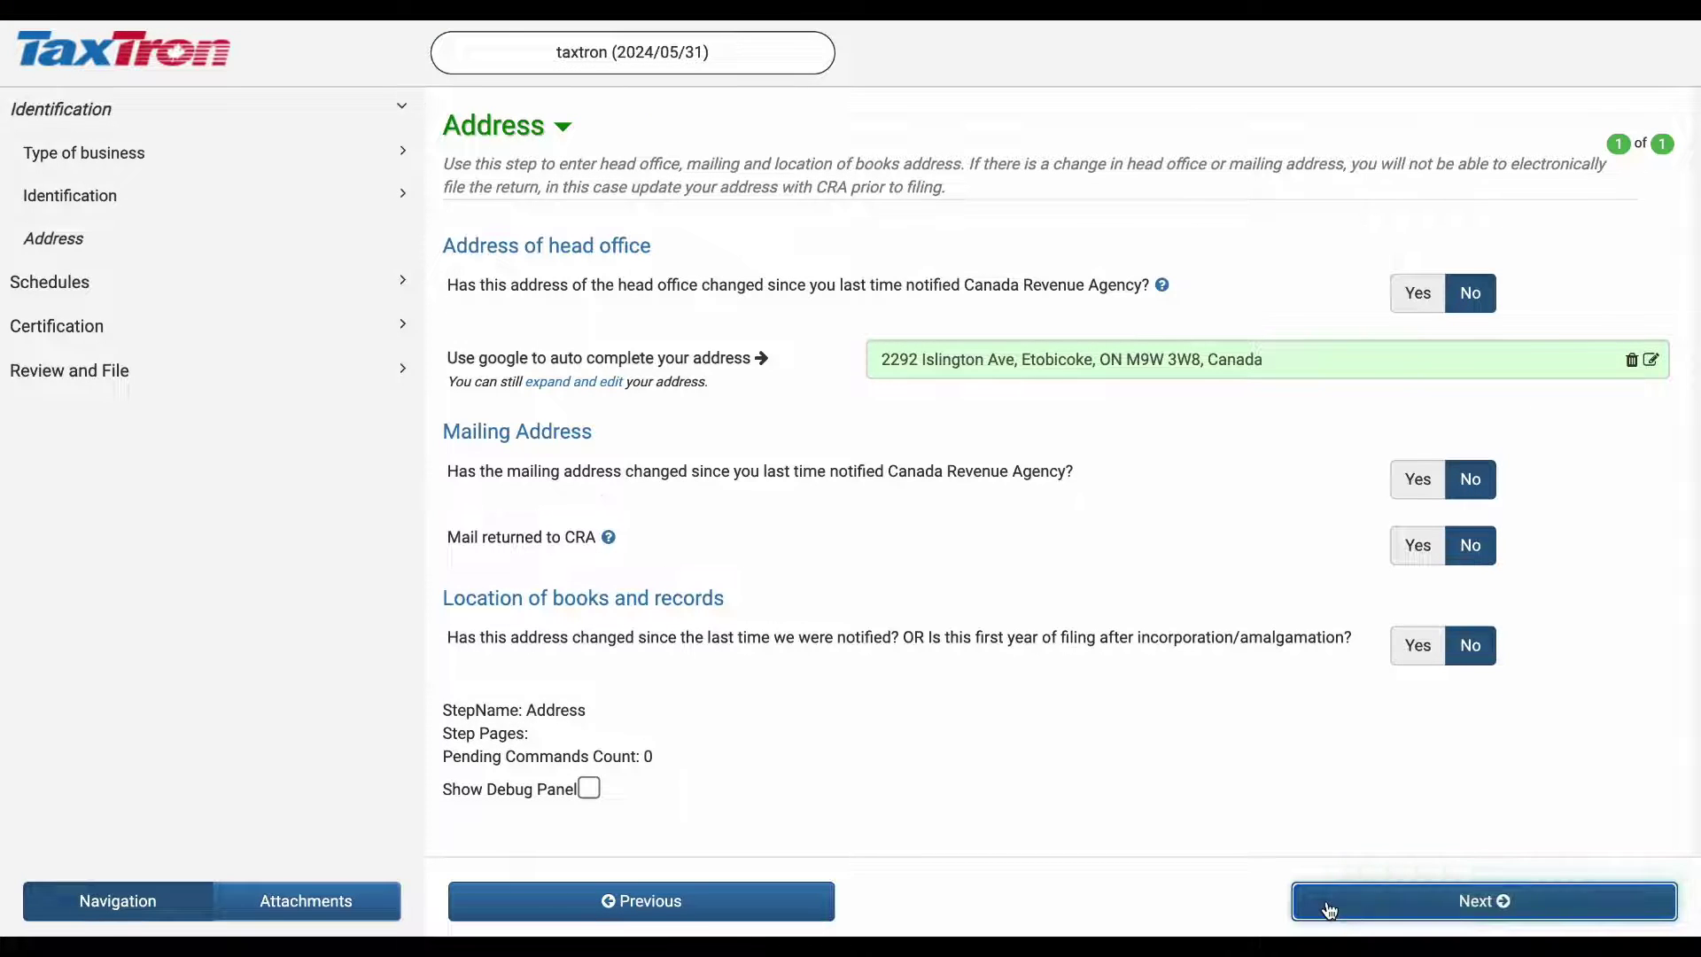
pyautogui.click(1330, 910)
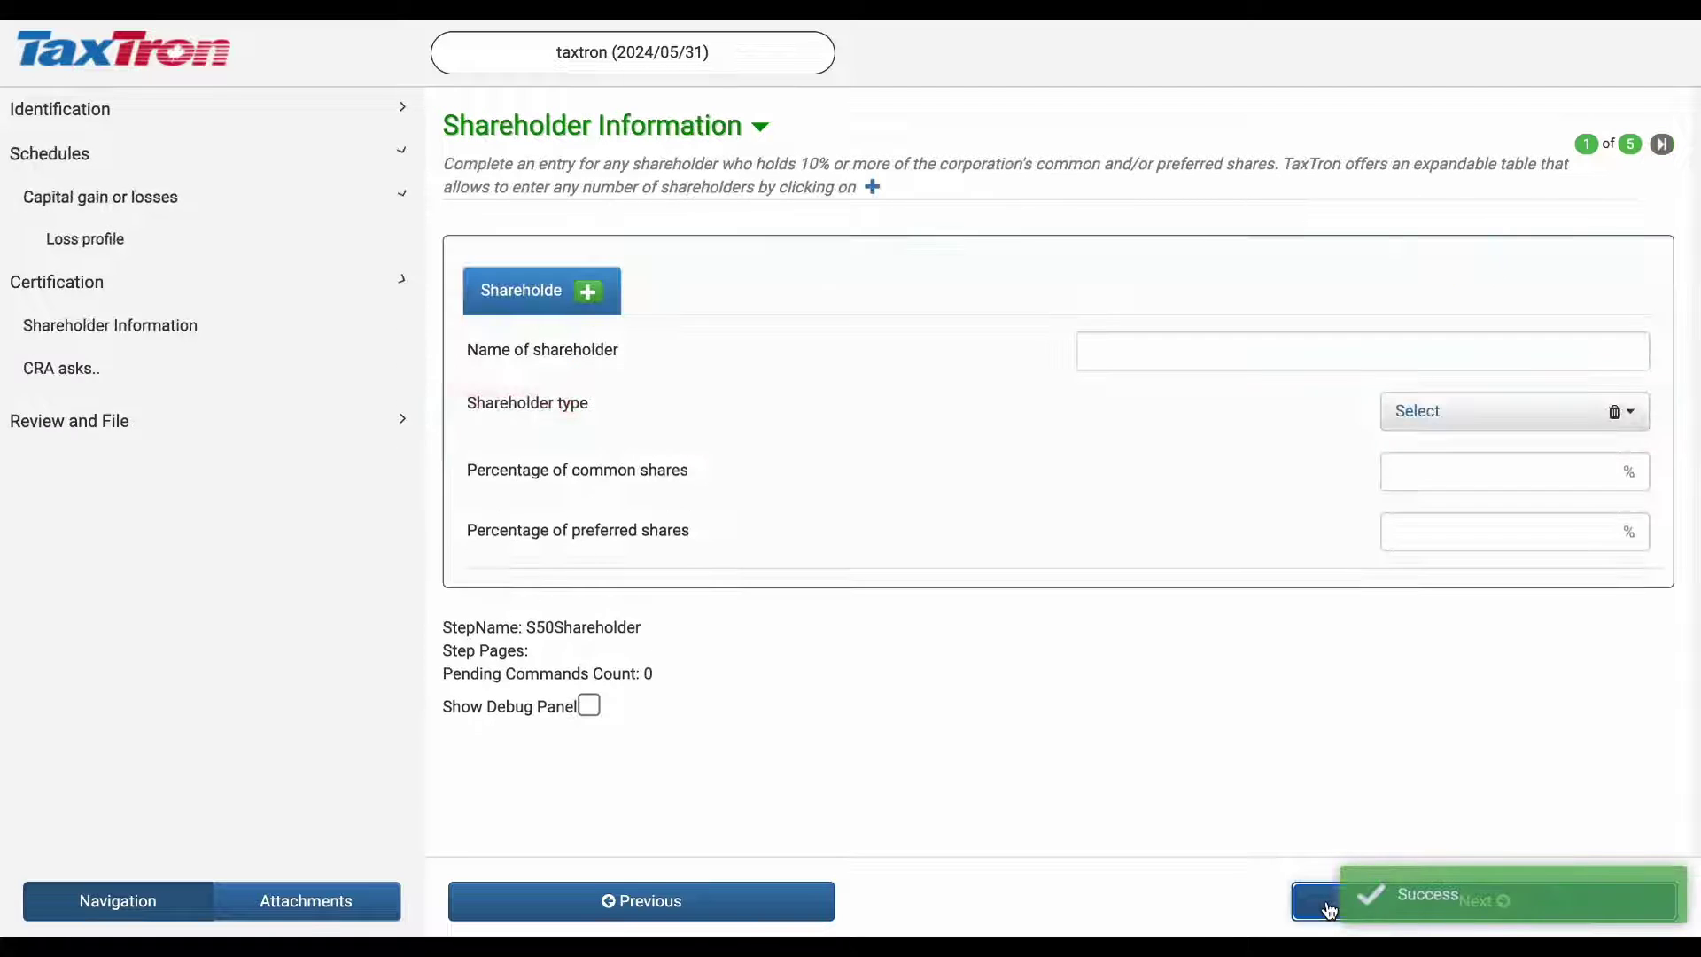
pyautogui.click(1330, 910)
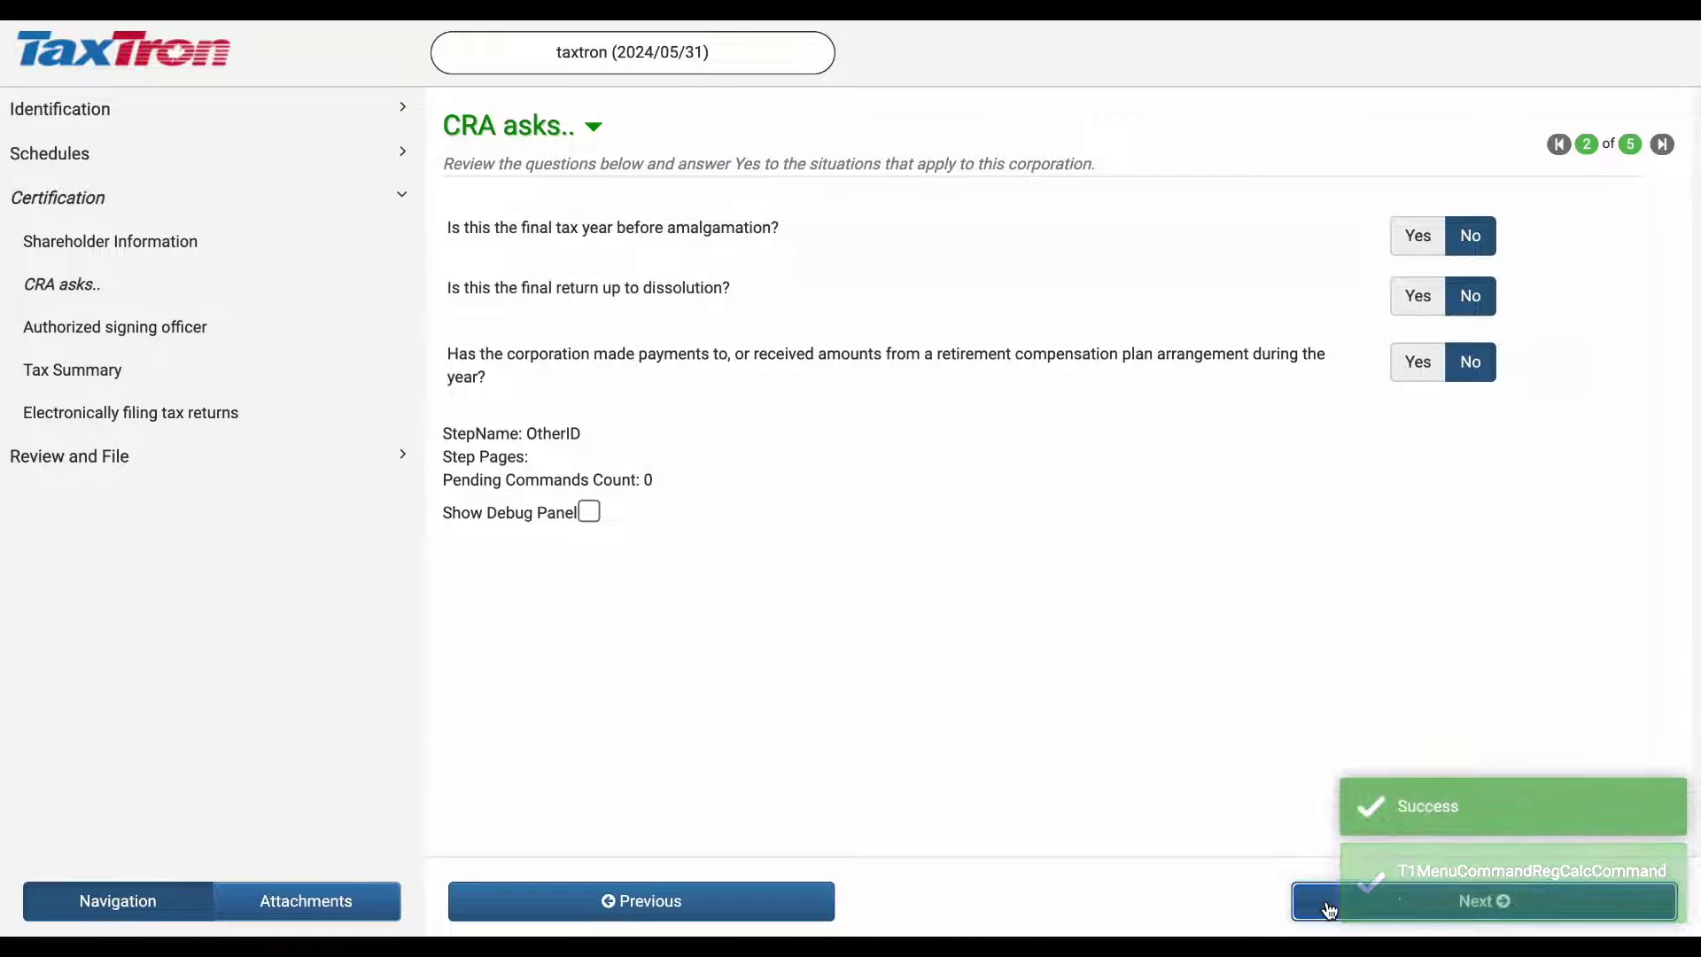
# Enter the signing officer's name, CEO position, telephone and English correspondence, then reach Tax Summary.
pyautogui.click(1322, 910)
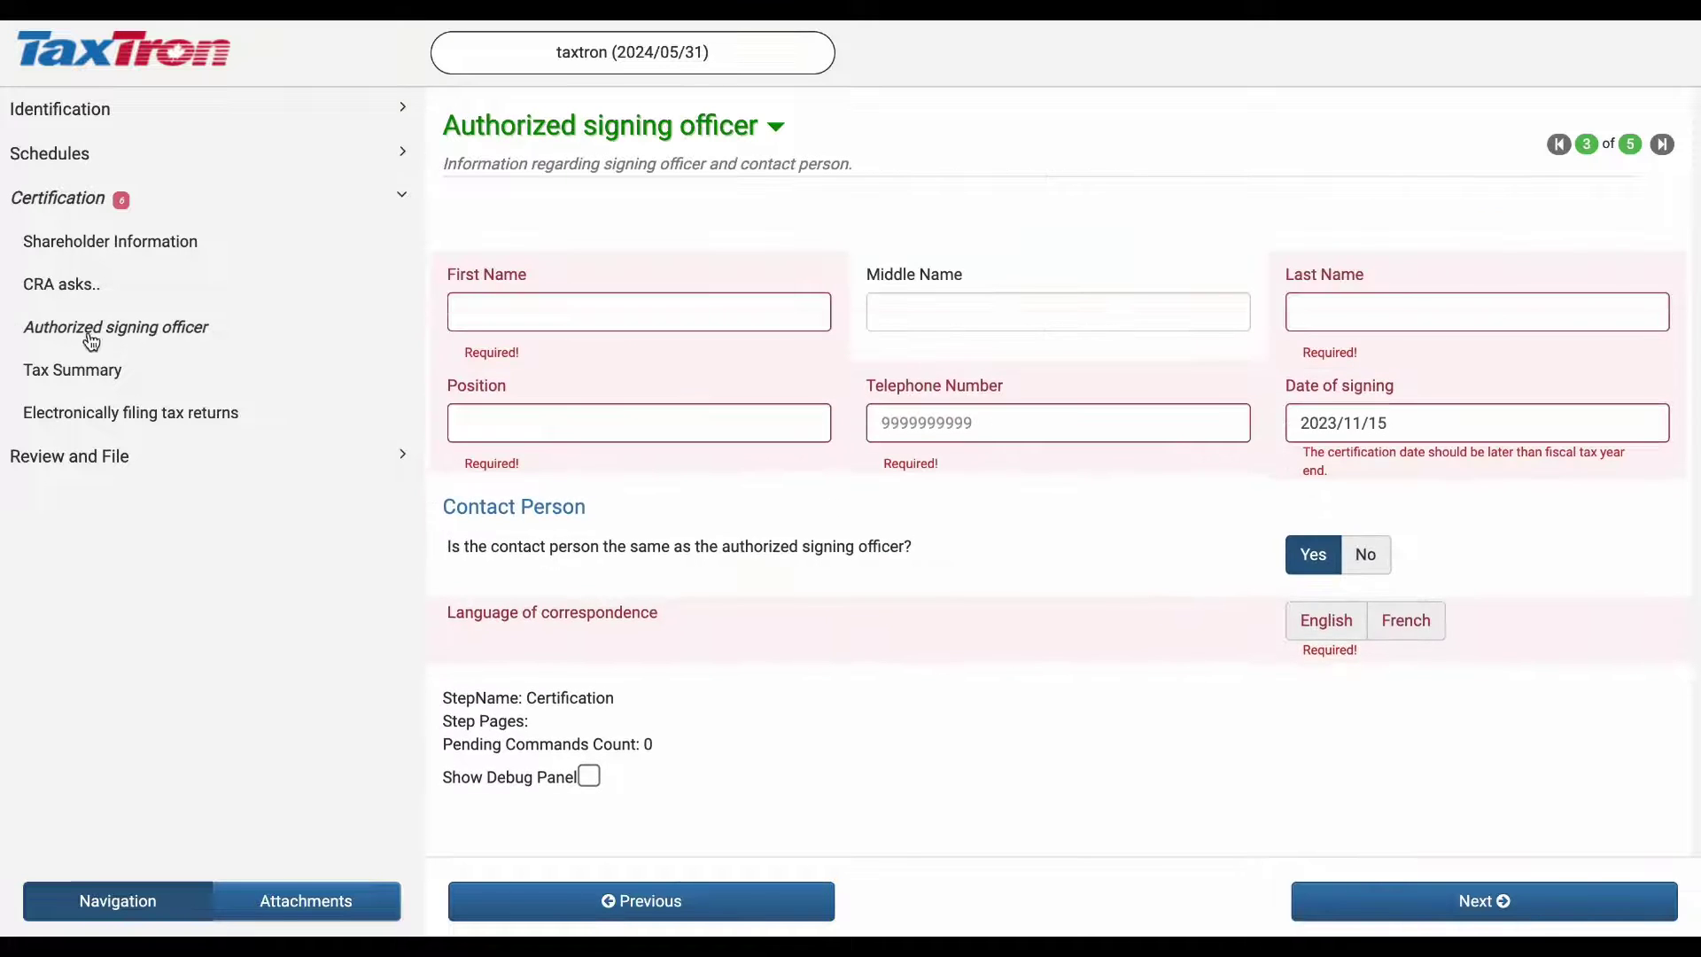
pyautogui.click(472, 319)
pyautogui.write('Taxtron')
pyautogui.click(1326, 311)
pyautogui.write('Txaes')
pyautogui.click(764, 399)
pyautogui.write('CEO')
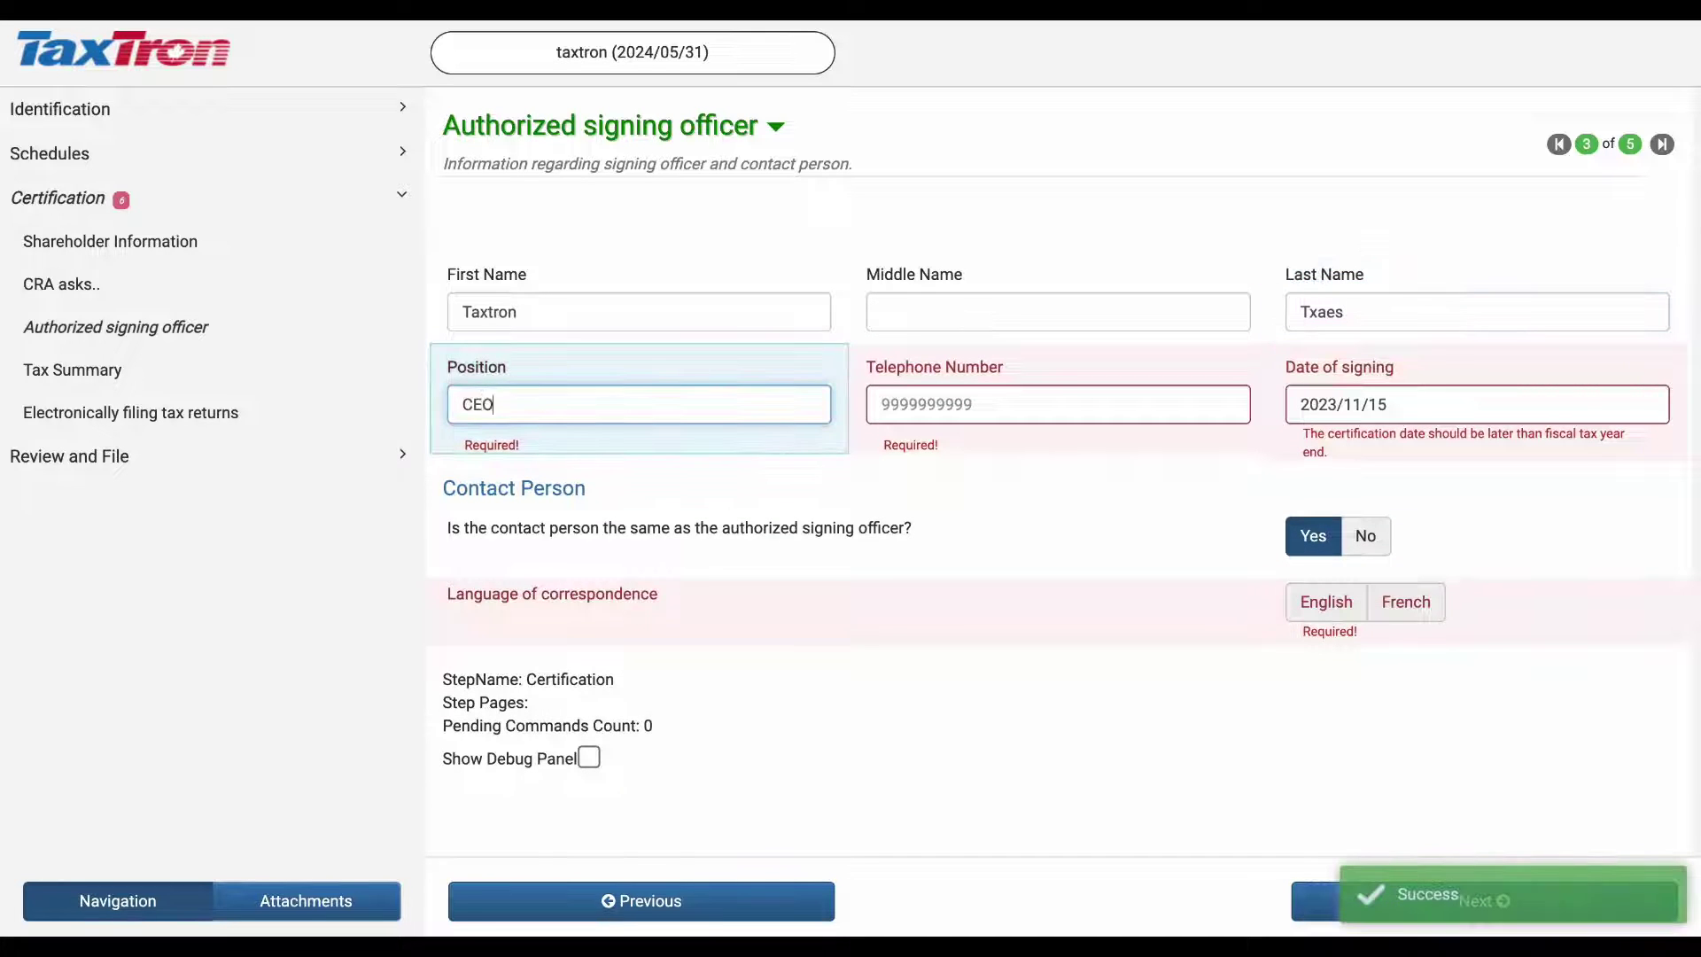
pyautogui.click(895, 409)
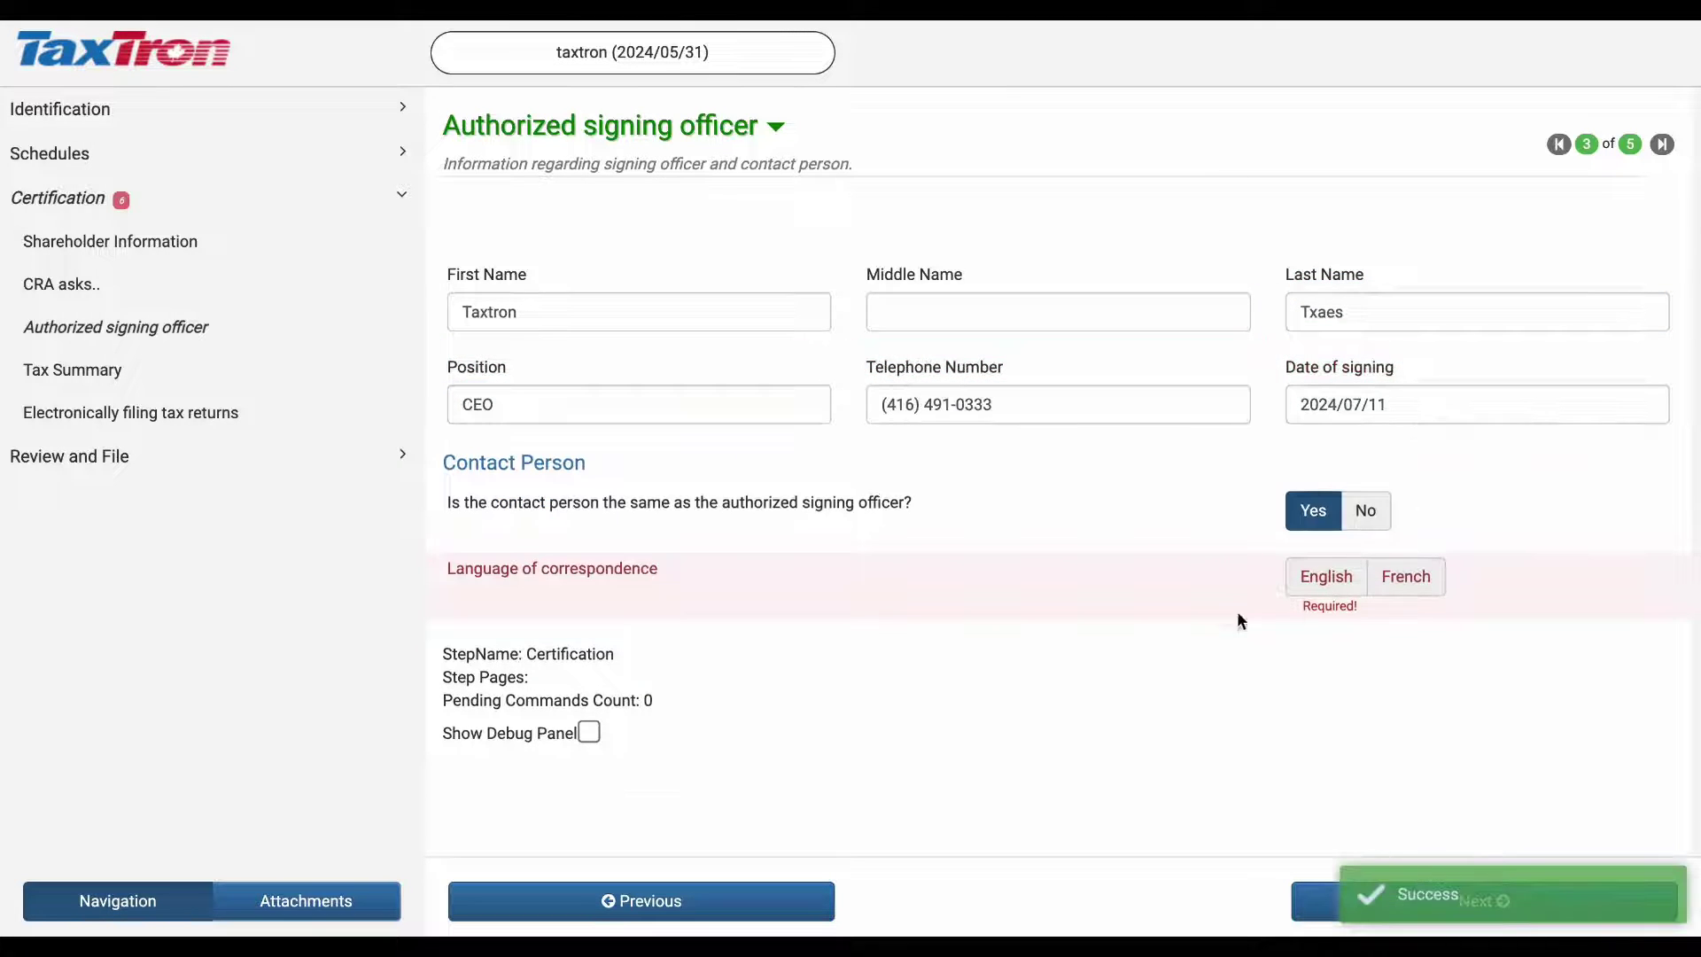
pyautogui.click(1329, 585)
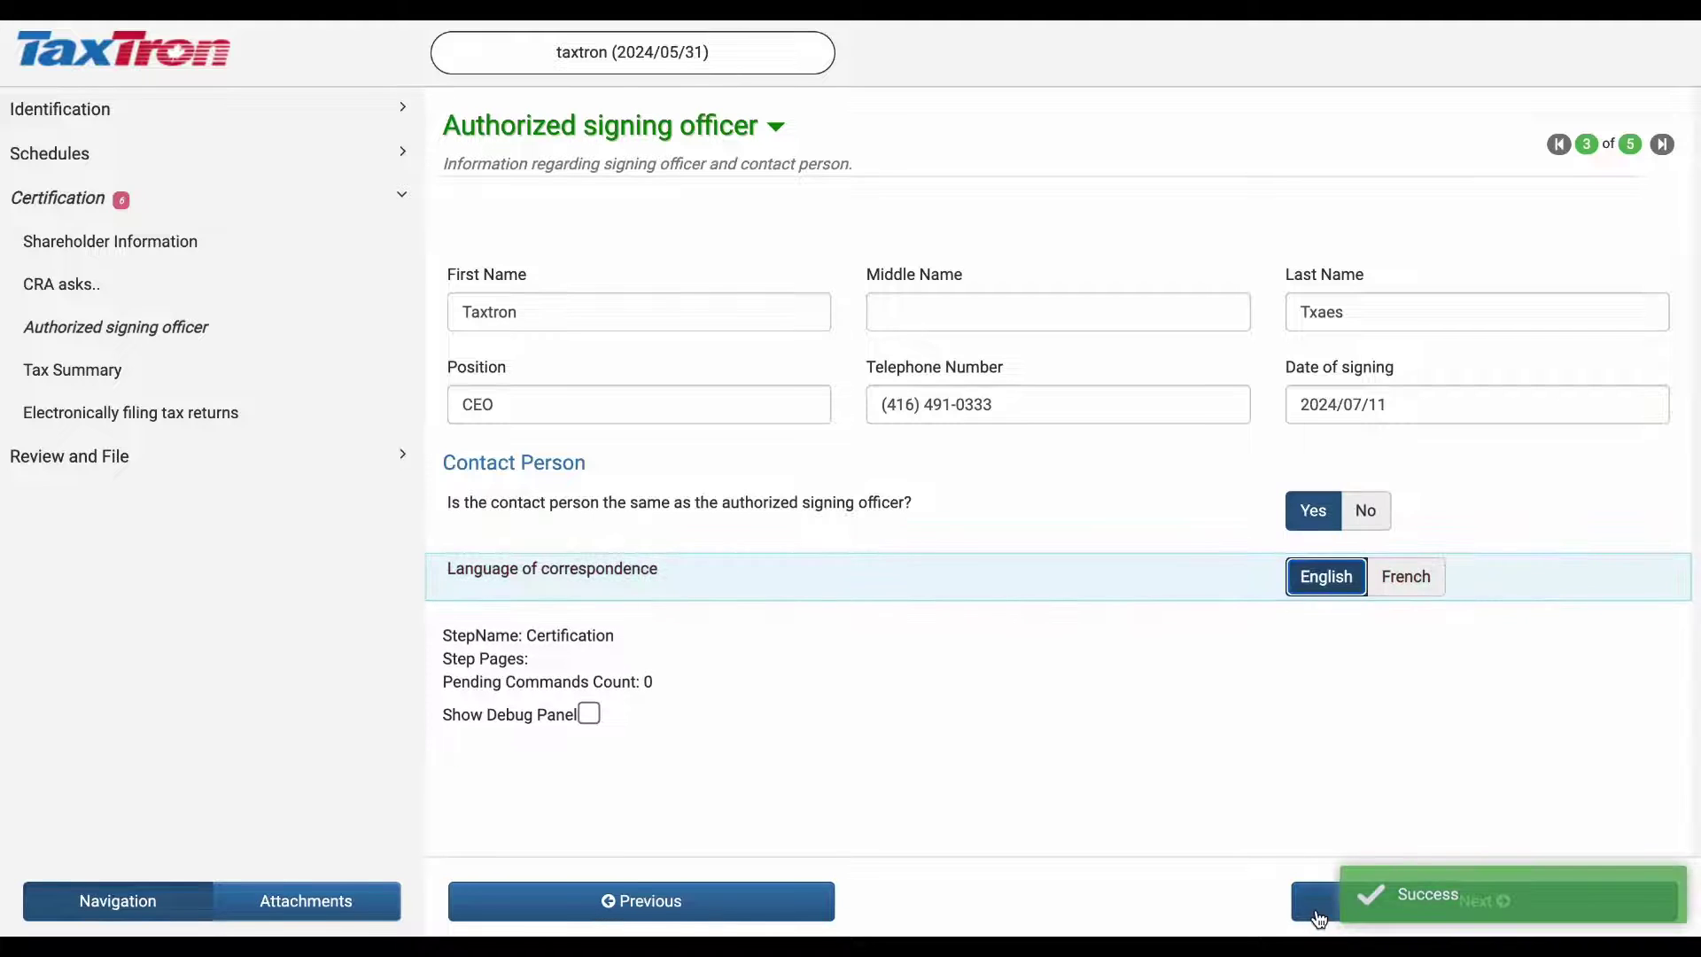
pyautogui.click(1448, 910)
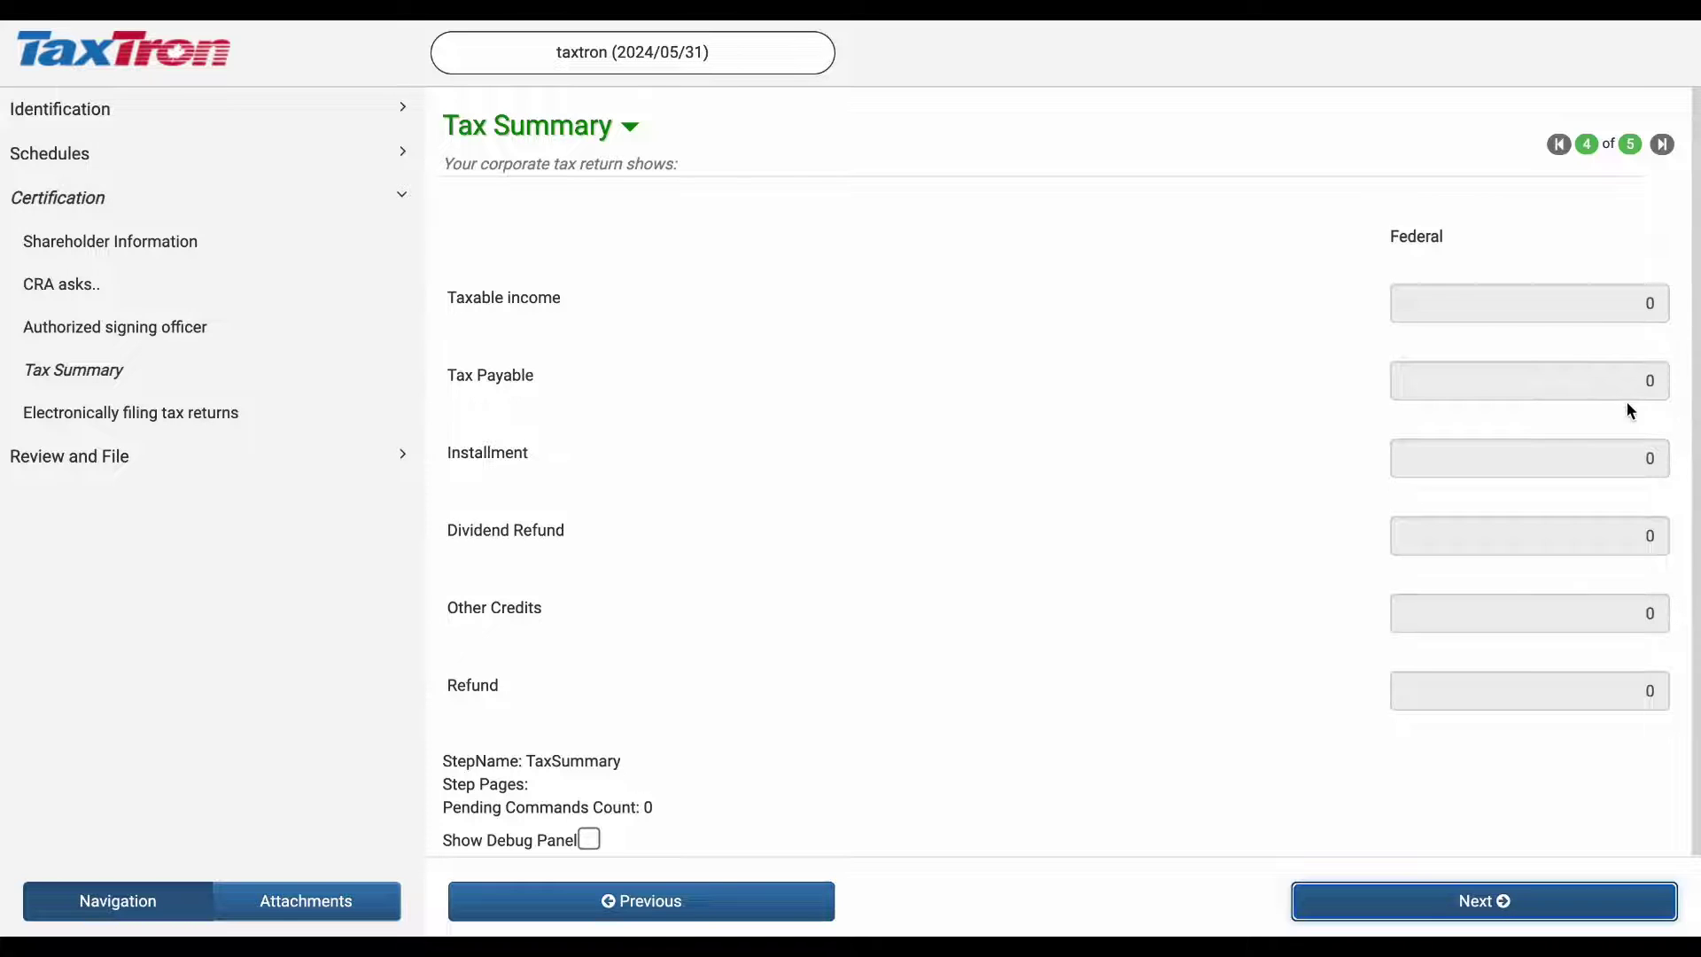
# Advance from the all-zero Tax Summary to the Print and EFile page.
pyautogui.click(1479, 903)
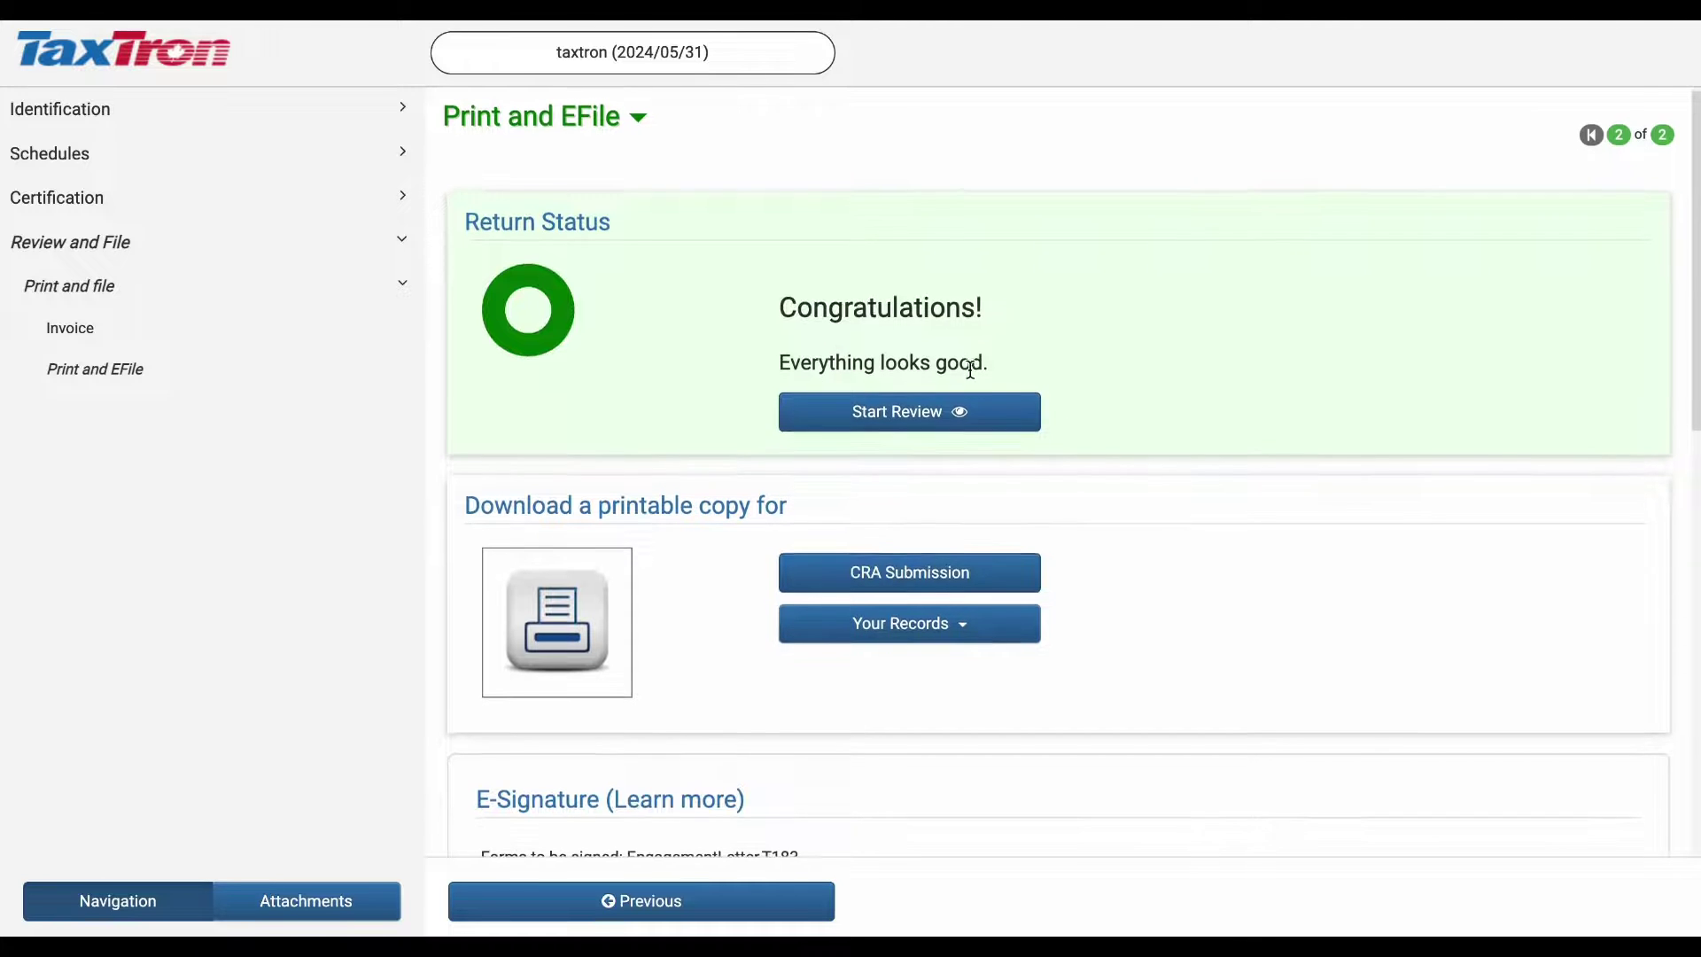
pyautogui.scroll(-1, 975, 371)
pyautogui.scroll(-1, 974, 369)
pyautogui.scroll(-1, 975, 369)
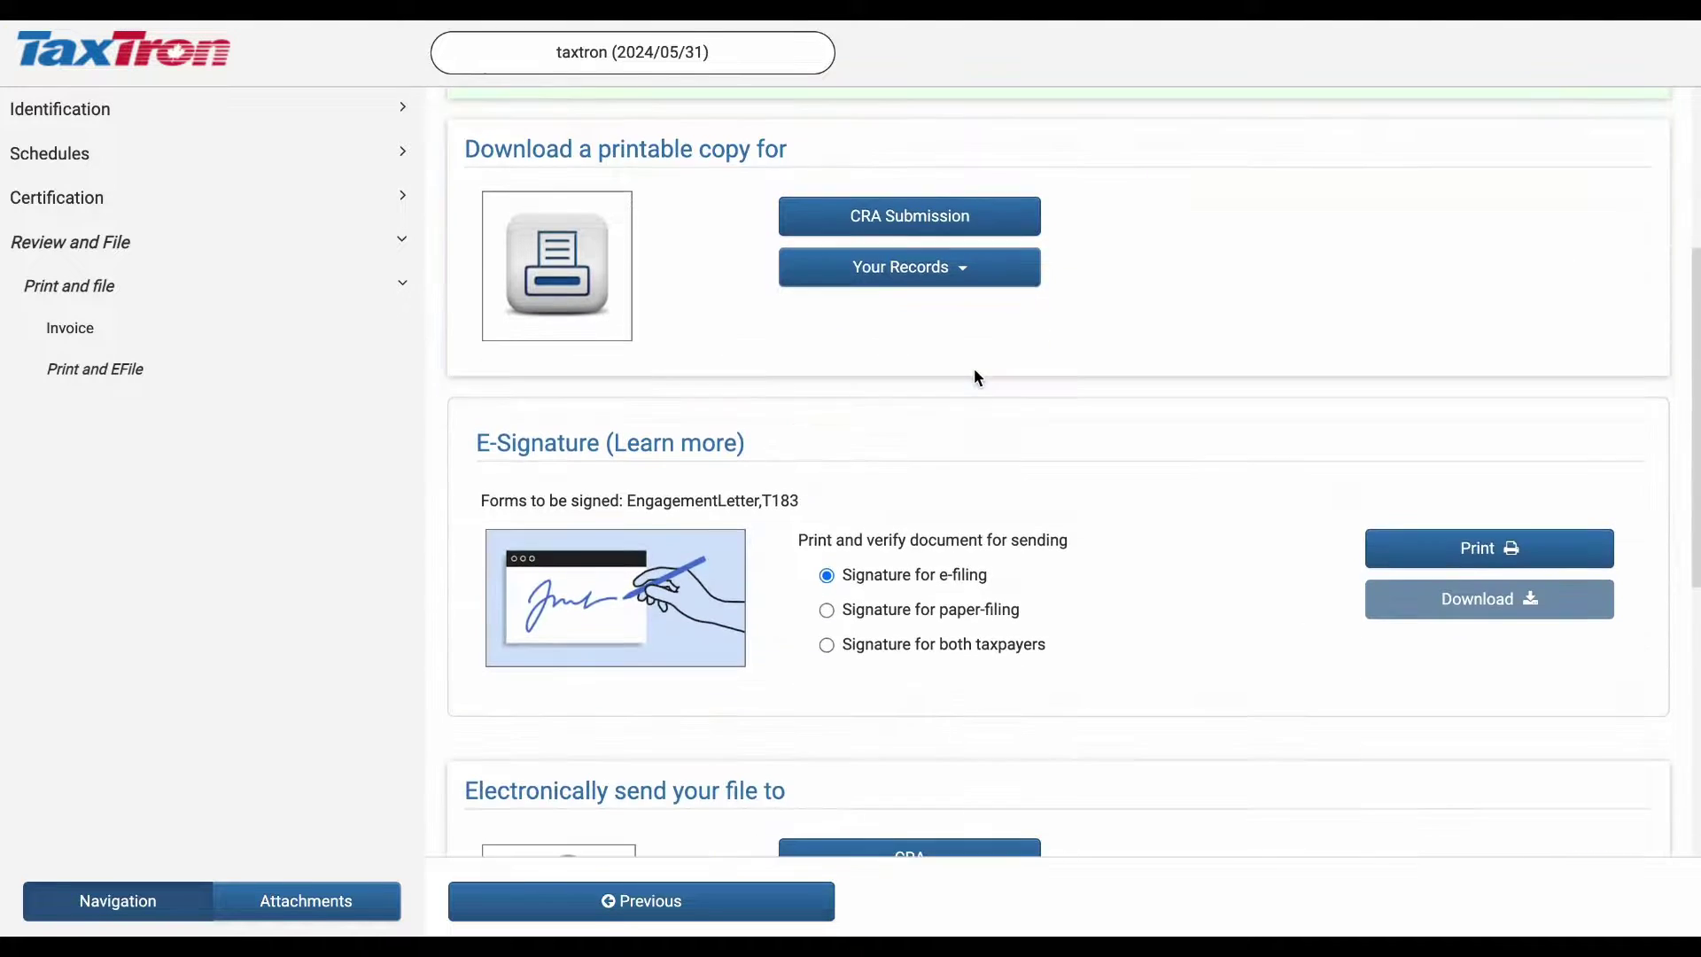
pyautogui.scroll(-1, 974, 370)
pyautogui.scroll(-3, 976, 369)
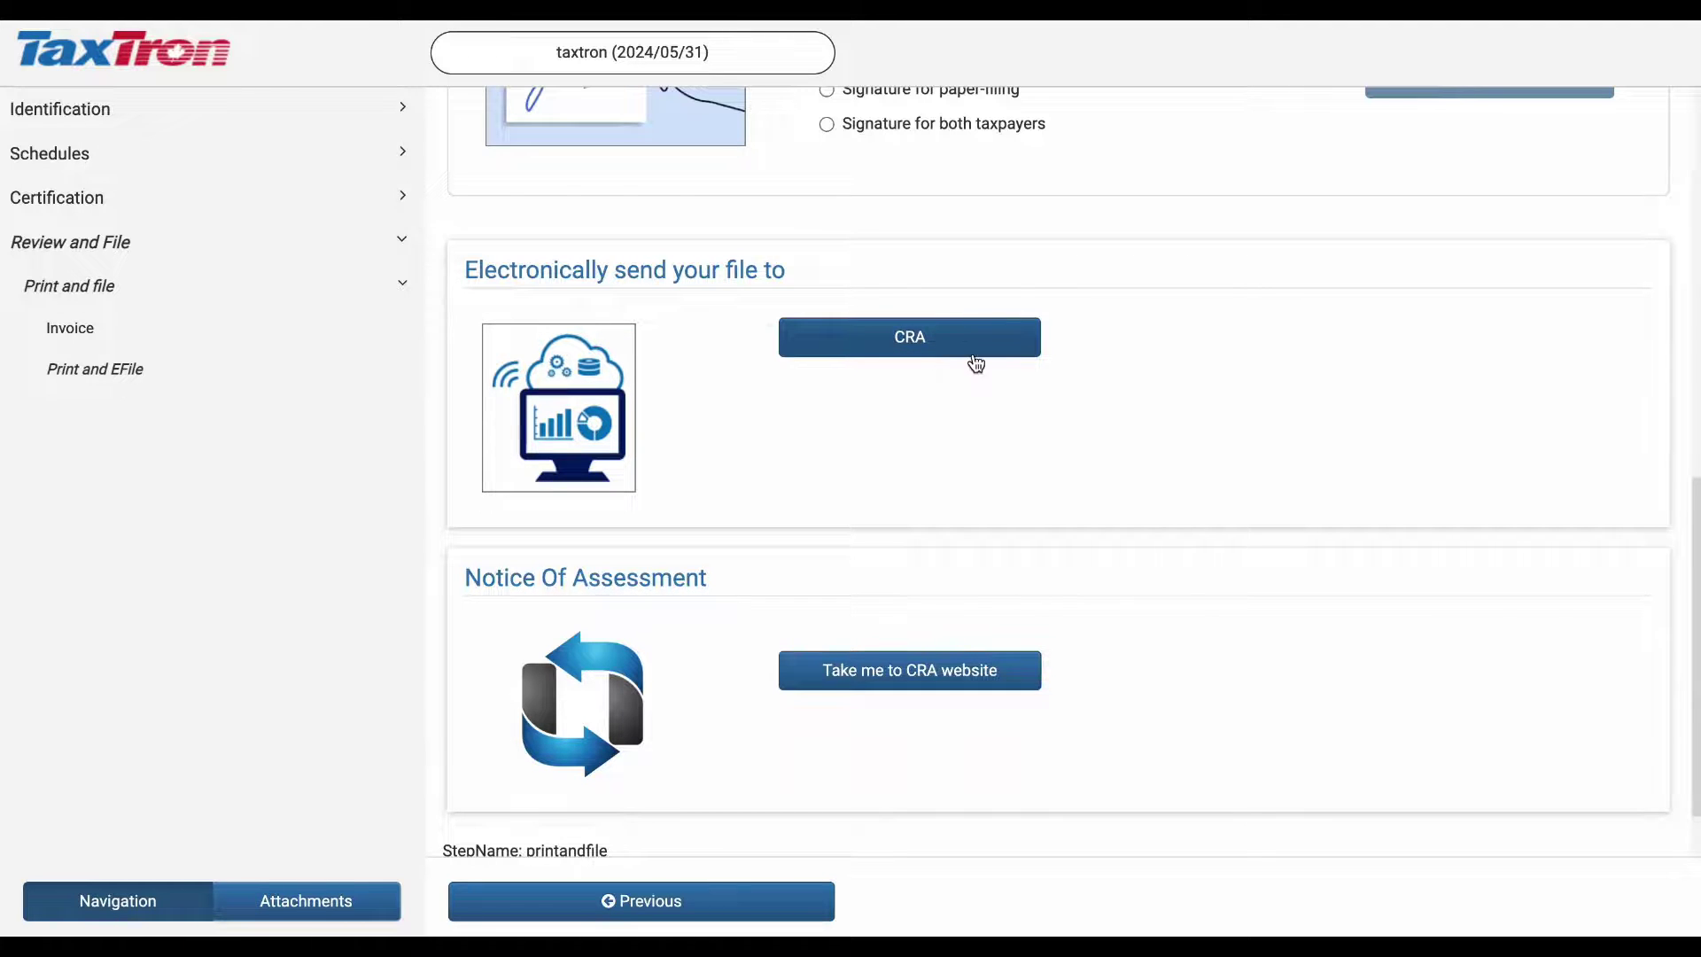
pyautogui.scroll(3, 1098, 253)
pyautogui.scroll(3, 1100, 261)
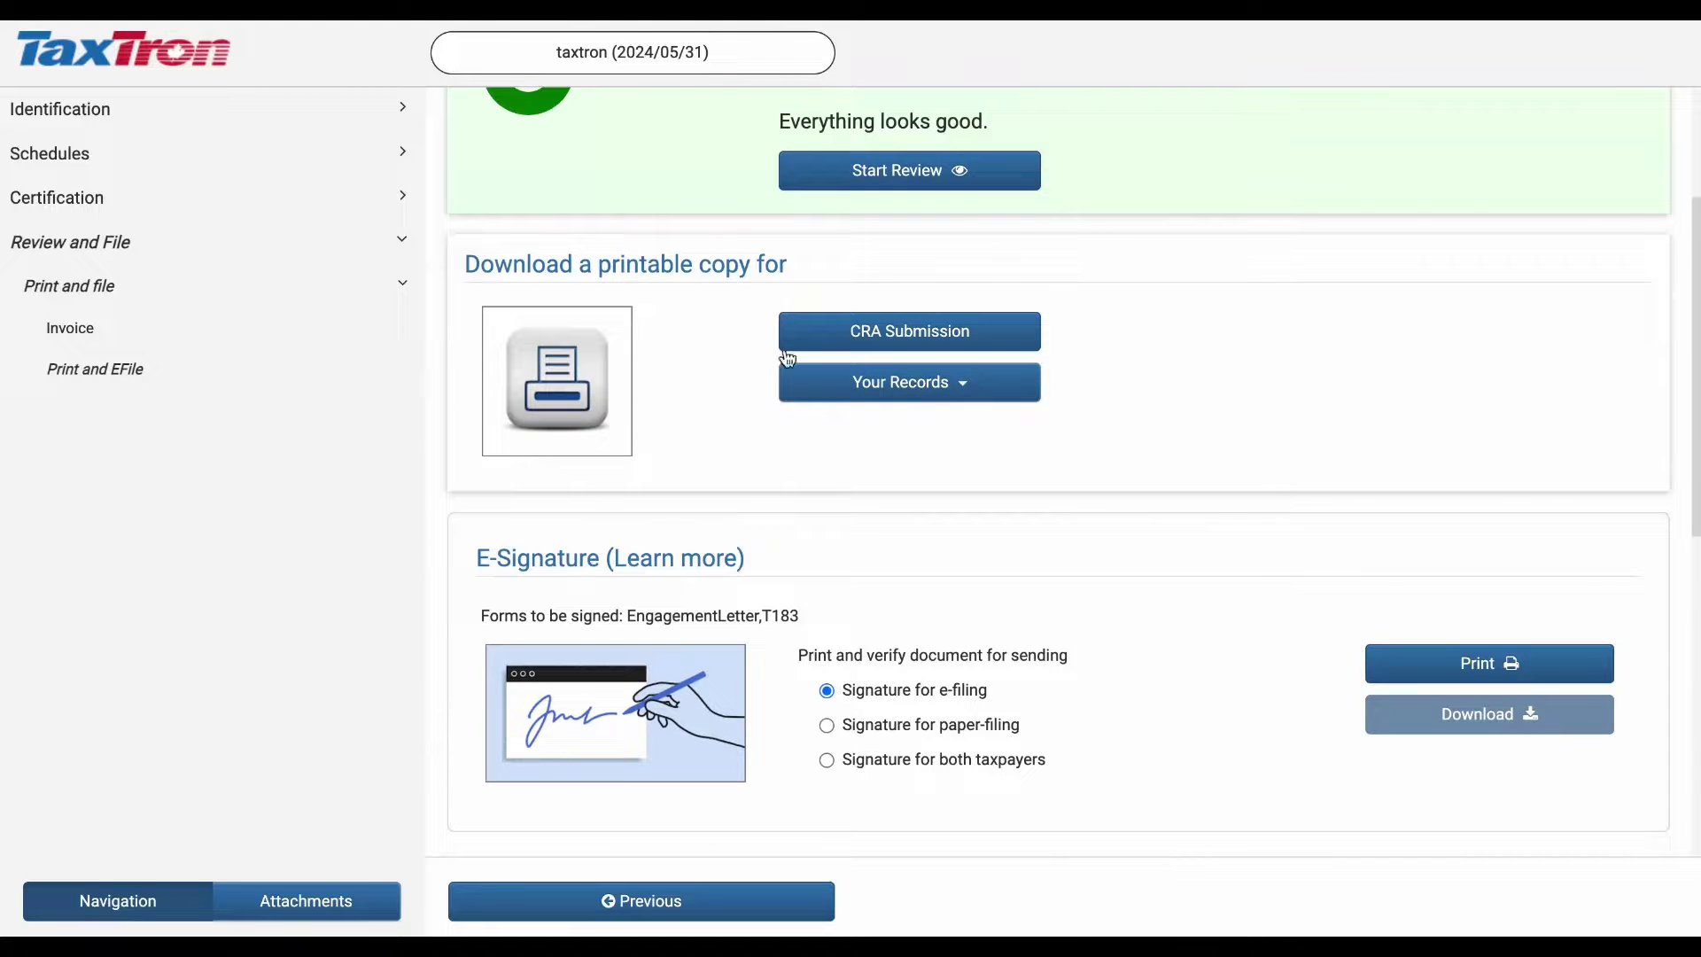
# Download the Your Records copy of the nil return.
pyautogui.click(909, 398)
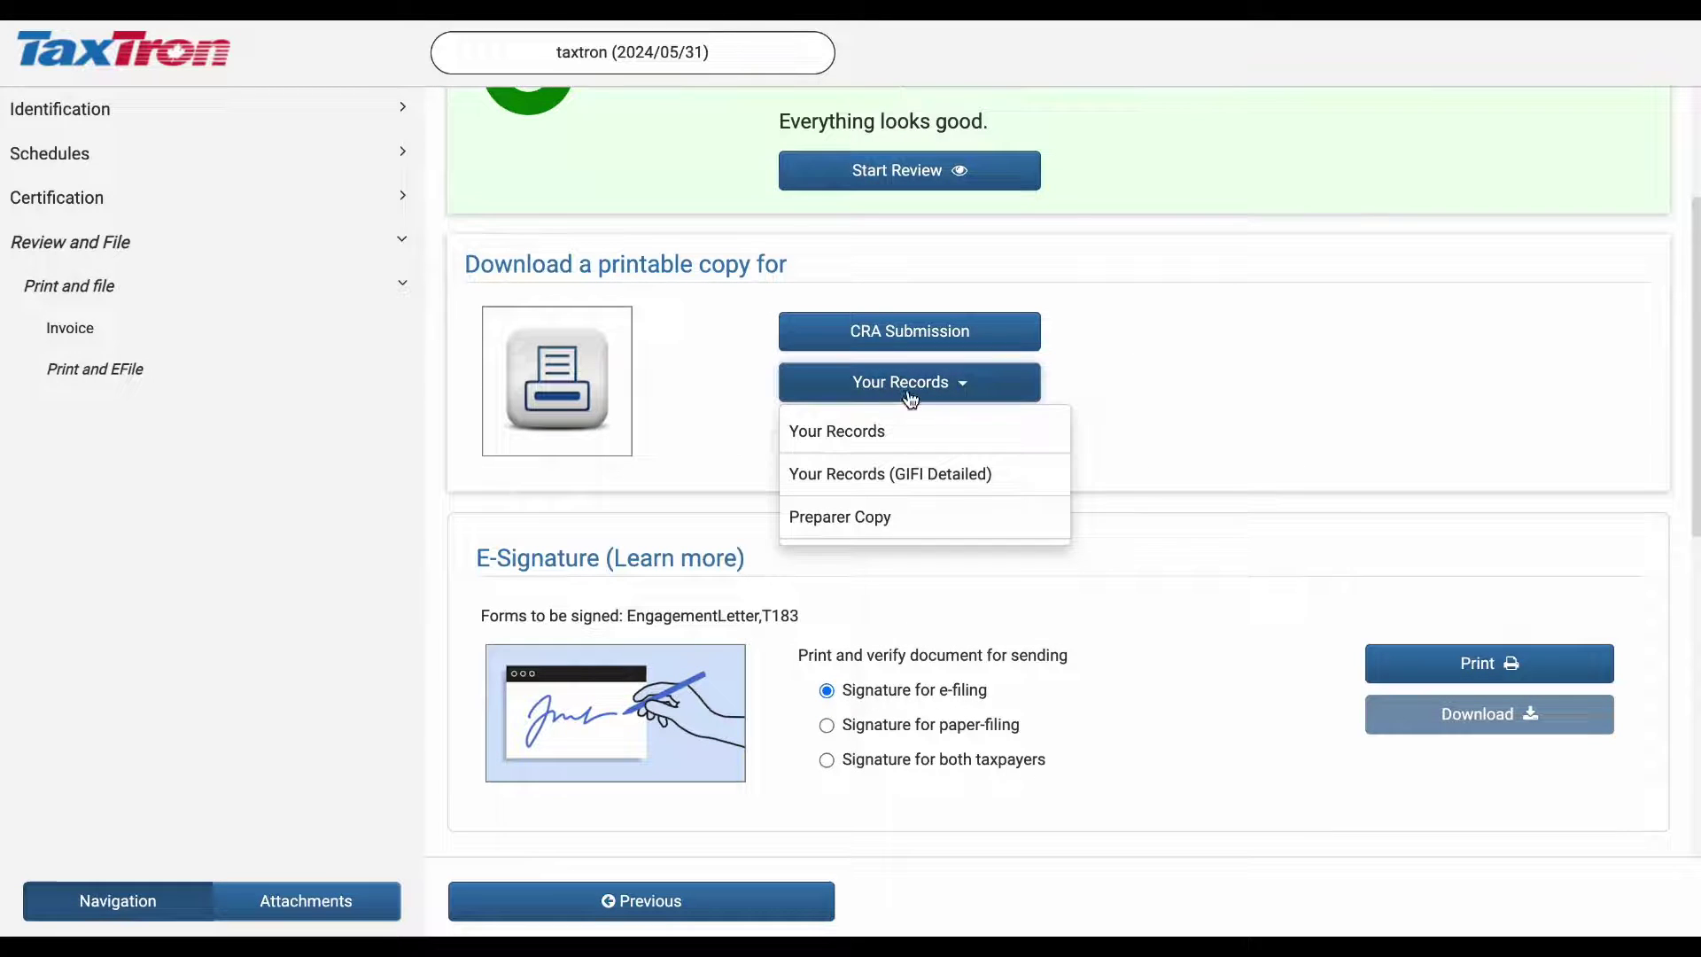
pyautogui.click(836, 432)
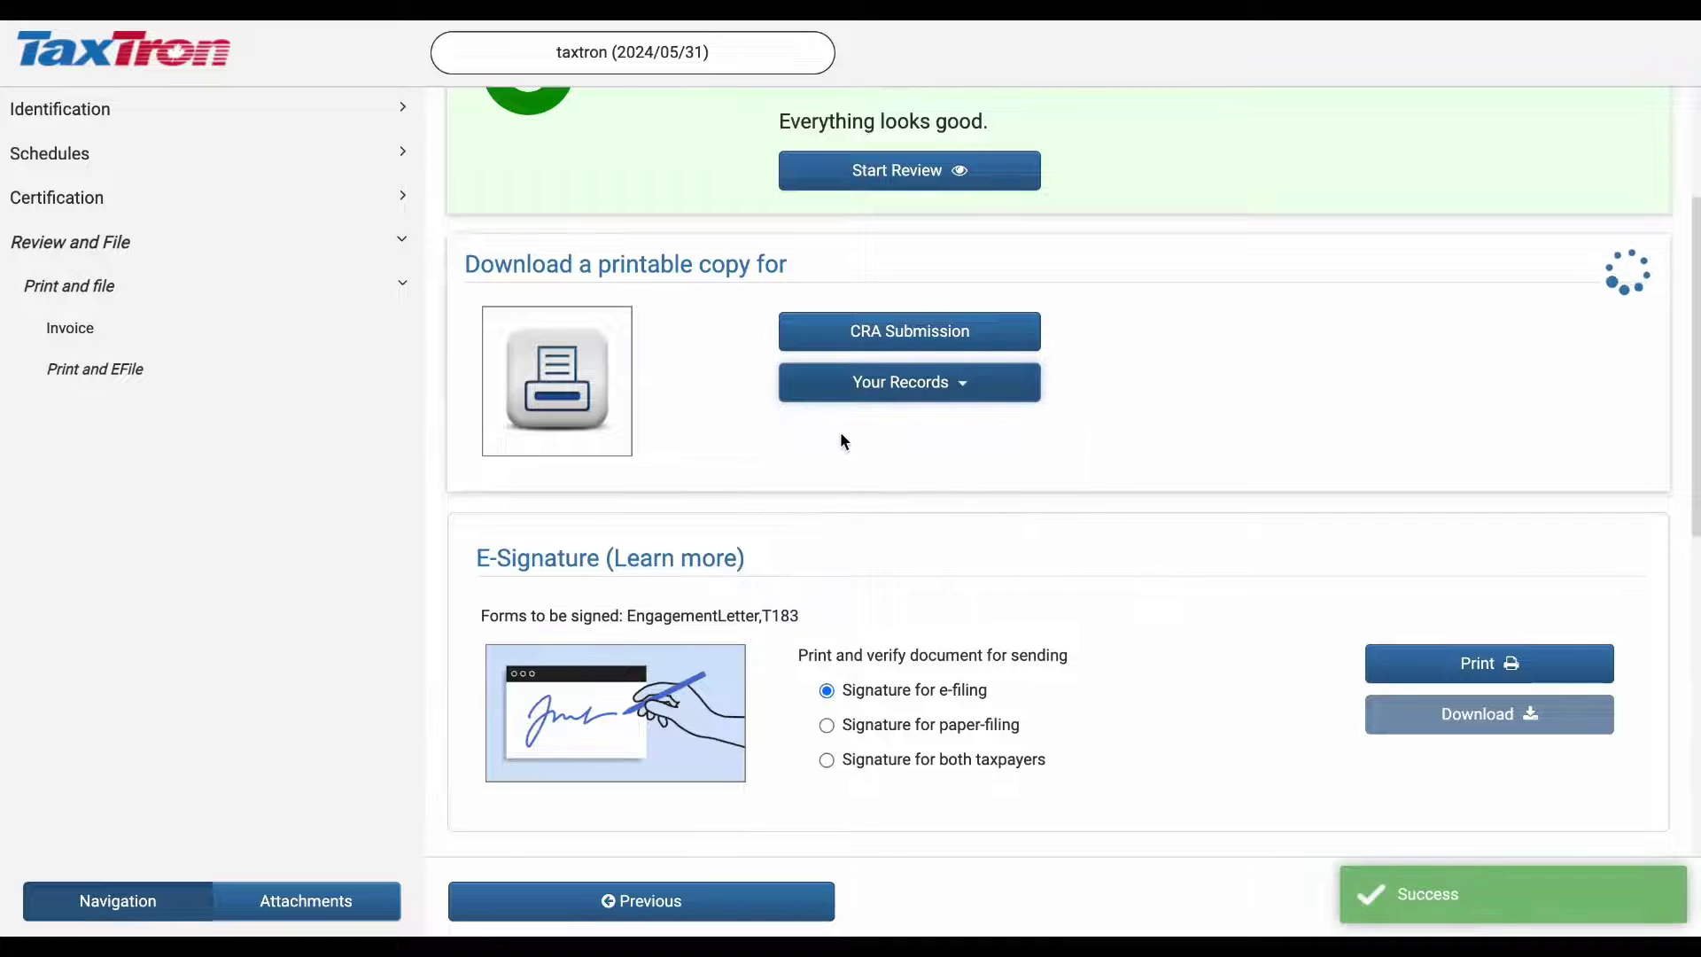
pyautogui.scroll(-5, 847, 425)
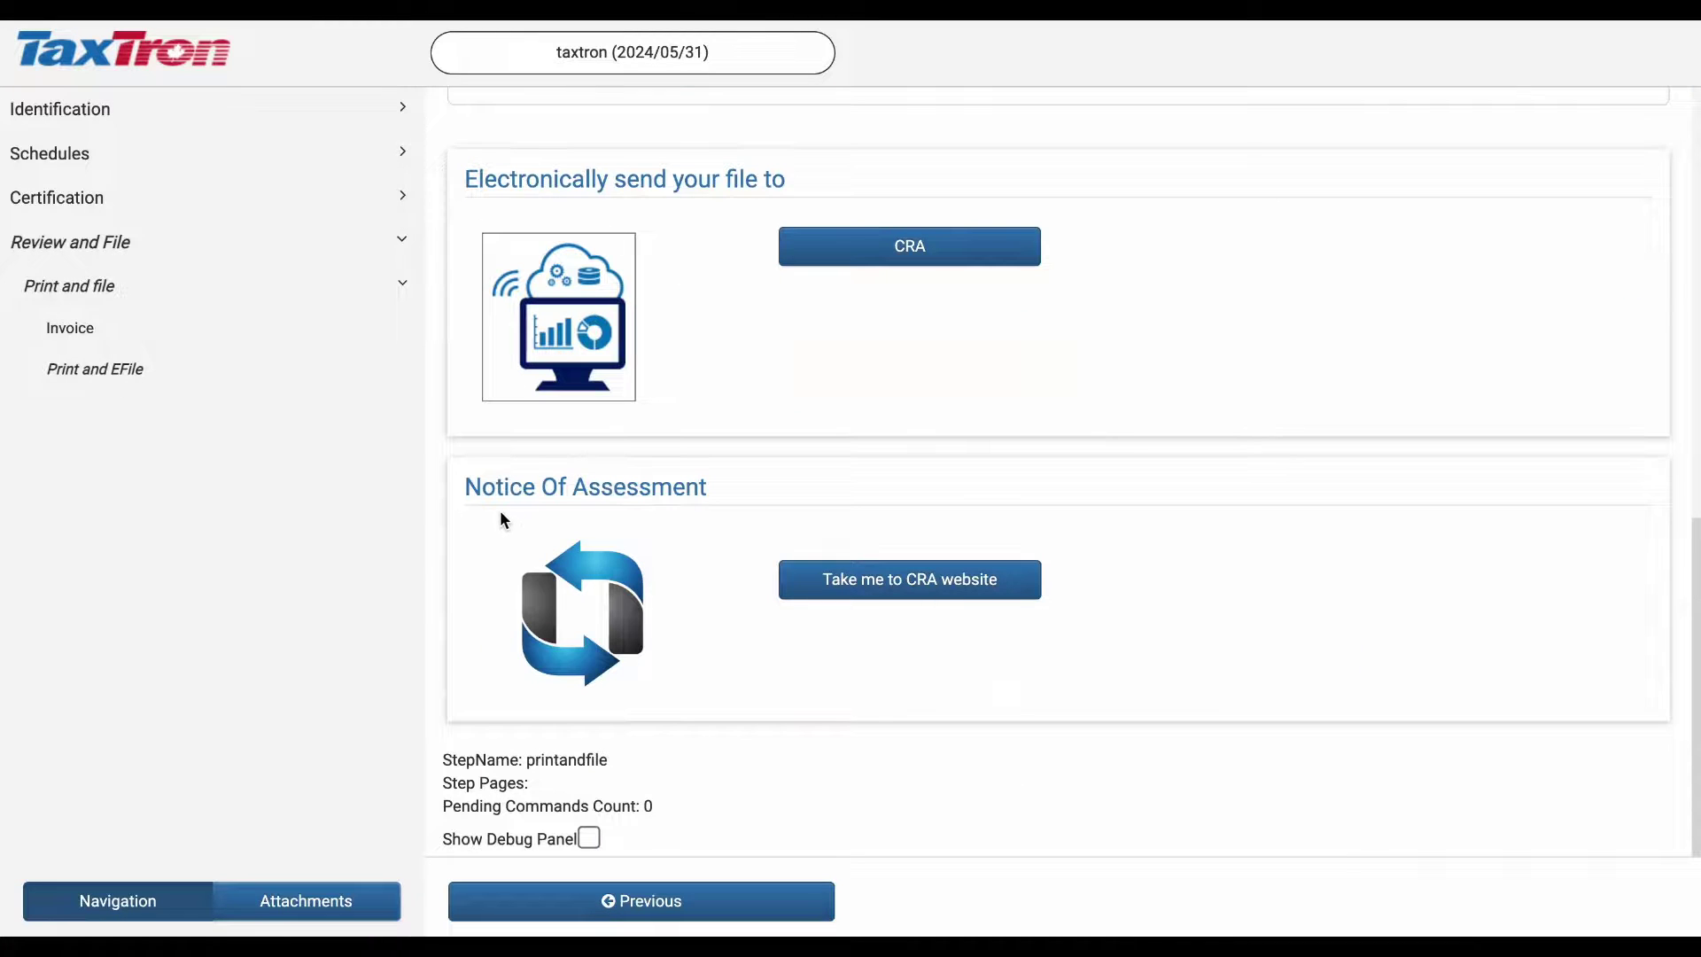